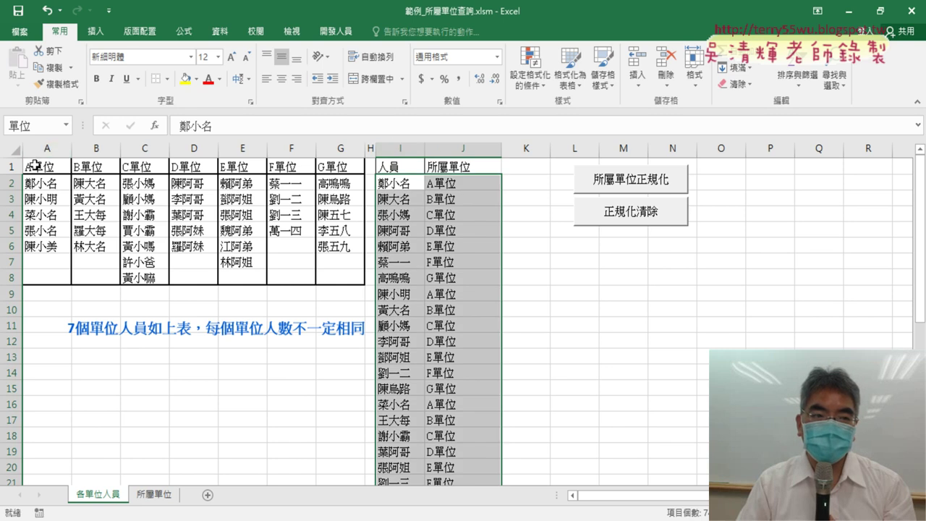
Step: Highlight the unit table and columns I:J, then select I2:J38, the range named 單位
{"action": "mouse_move", "coordinate": [35, 165]}
{"action": "left_mouse_down"}
{"action": "mouse_move", "coordinate": [290, 220]}
{"action": "mouse_move", "coordinate": [340, 275]}
{"action": "left_mouse_up"}
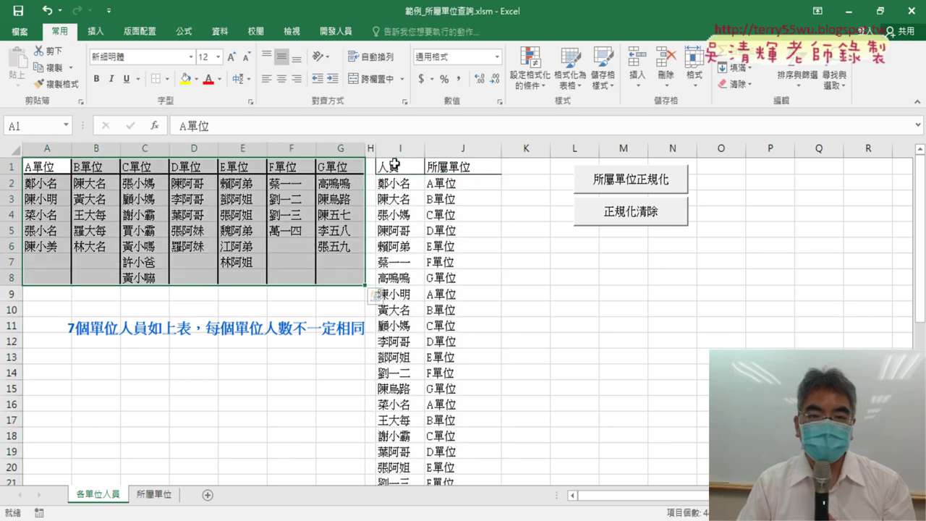
{"action": "left_click_drag", "start_coordinate": [400, 148], "coordinate": [463, 147]}
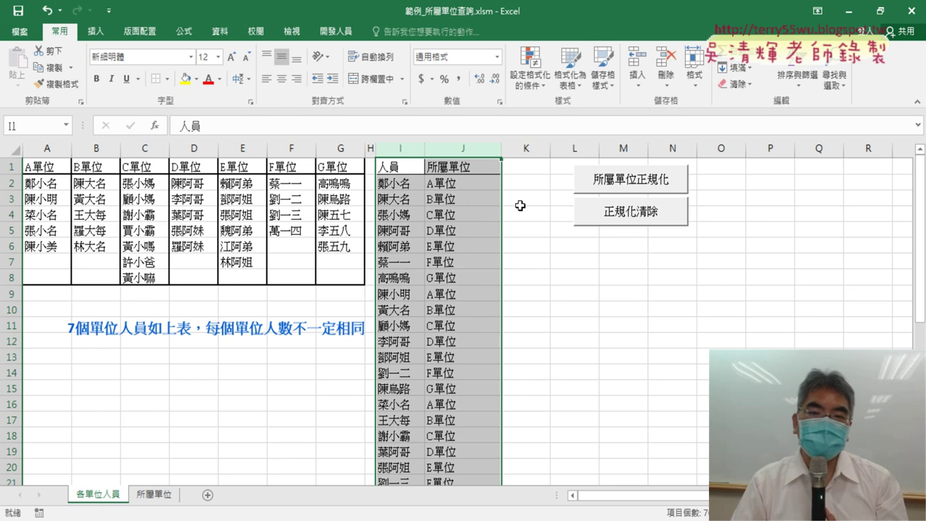
{"action": "left_click", "coordinate": [390, 184]}
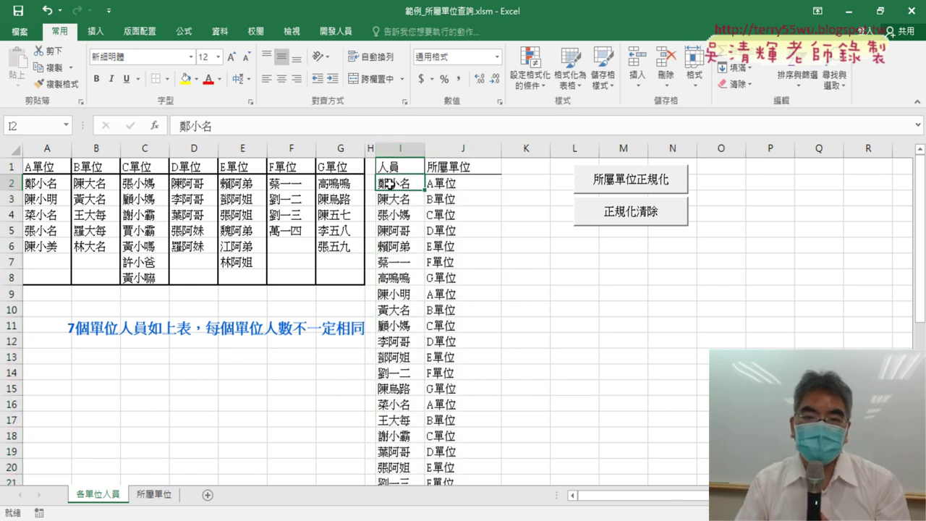
{"action": "left_click_drag", "start_coordinate": [390, 183], "coordinate": [430, 184]}
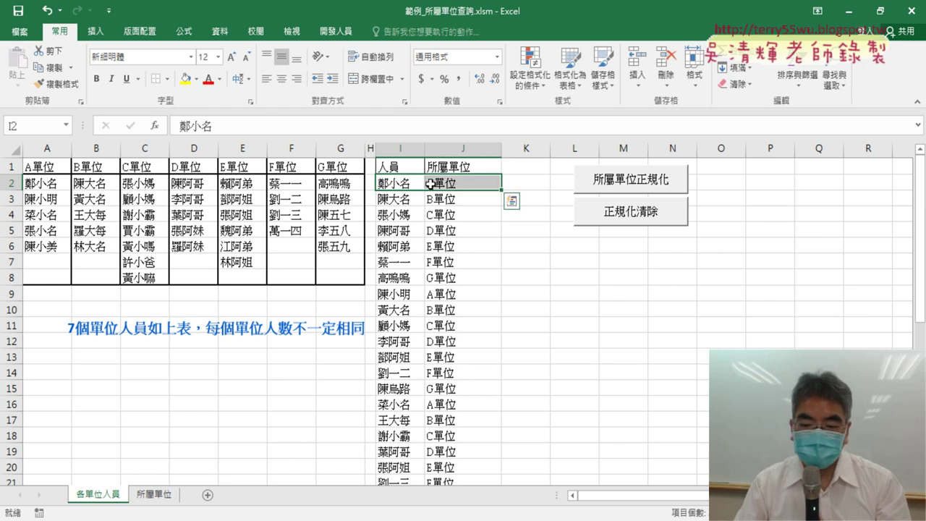
{"action": "key", "text": "ctrl+shift+Down"}
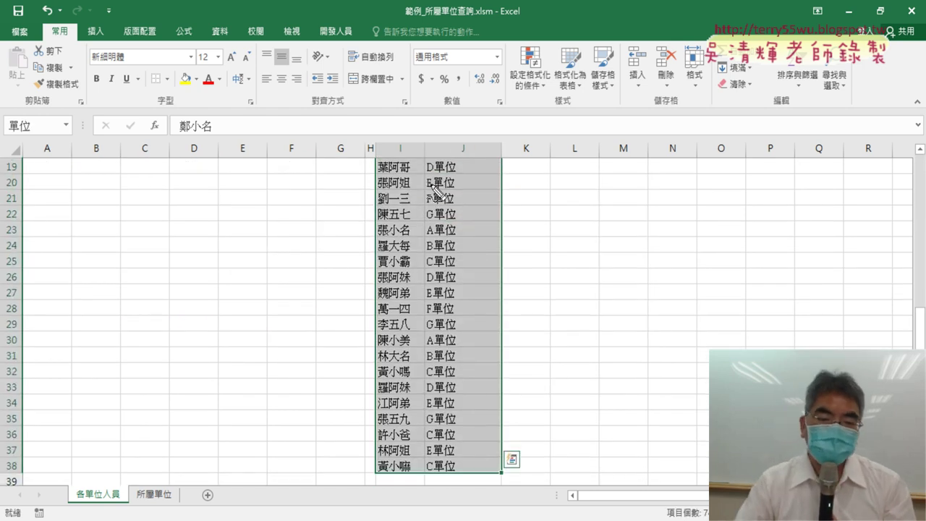
{"action": "left_click_drag", "start_coordinate": [477, 489], "coordinate": [452, 477]}
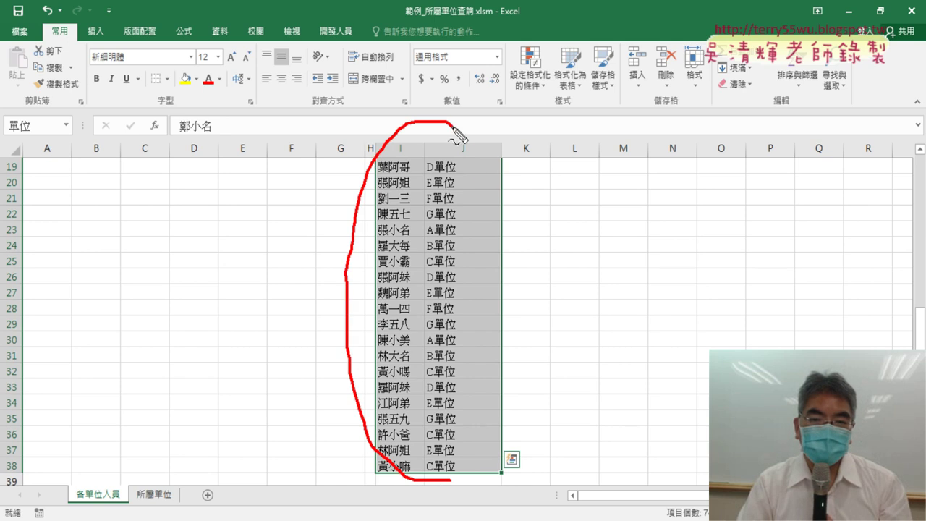
{"action": "left_click_drag", "start_coordinate": [32, 143], "coordinate": [51, 136]}
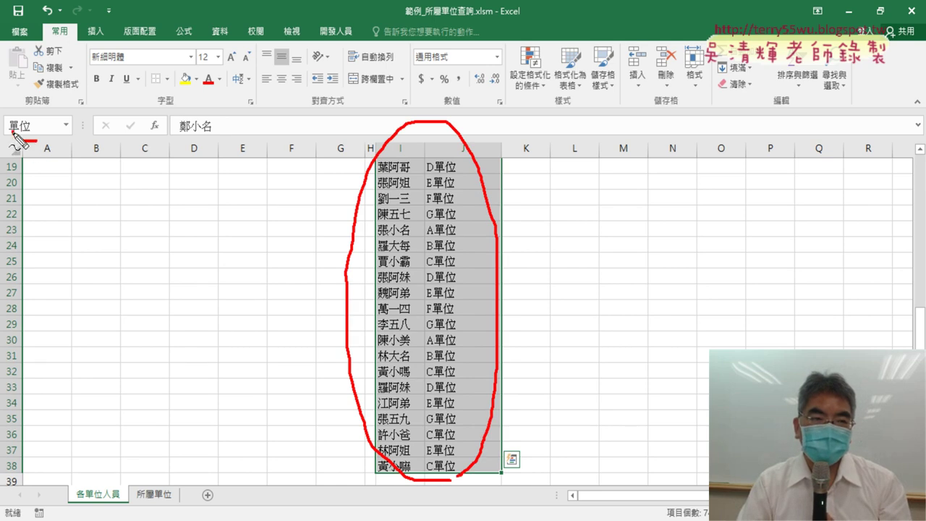
{"action": "mouse_move", "coordinate": [334, 264]}
{"action": "left_mouse_down"}
{"action": "mouse_move", "coordinate": [164, 258]}
{"action": "mouse_move", "coordinate": [73, 150]}
{"action": "mouse_move", "coordinate": [68, 158]}
{"action": "left_mouse_up"}
{"action": "left_click_drag", "start_coordinate": [65, 124], "coordinate": [108, 130]}
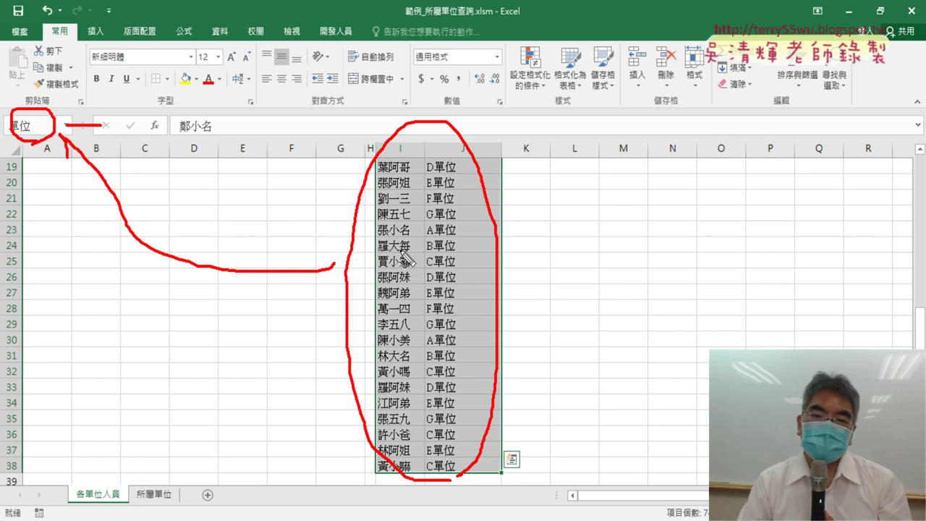
{"action": "key", "text": "Escape"}
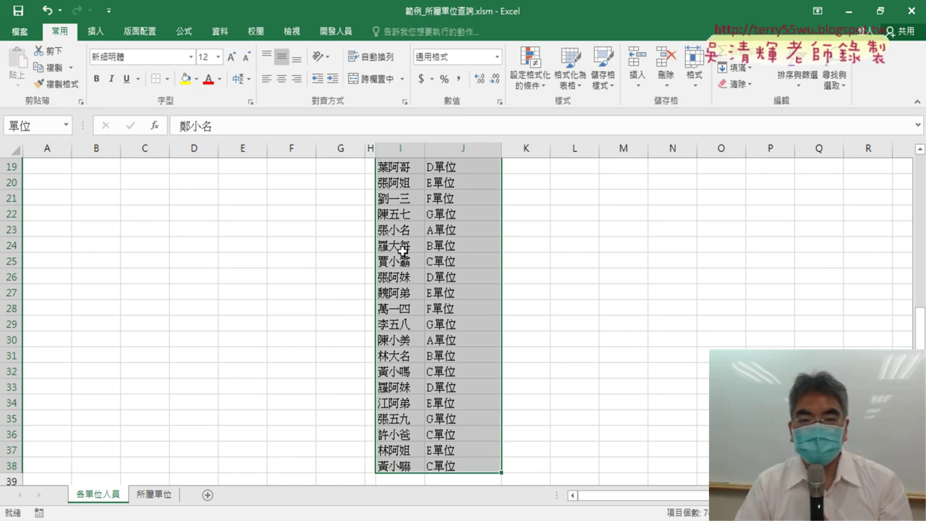
{"action": "left_click", "coordinate": [400, 248]}
{"action": "key", "text": "ctrl+Up"}
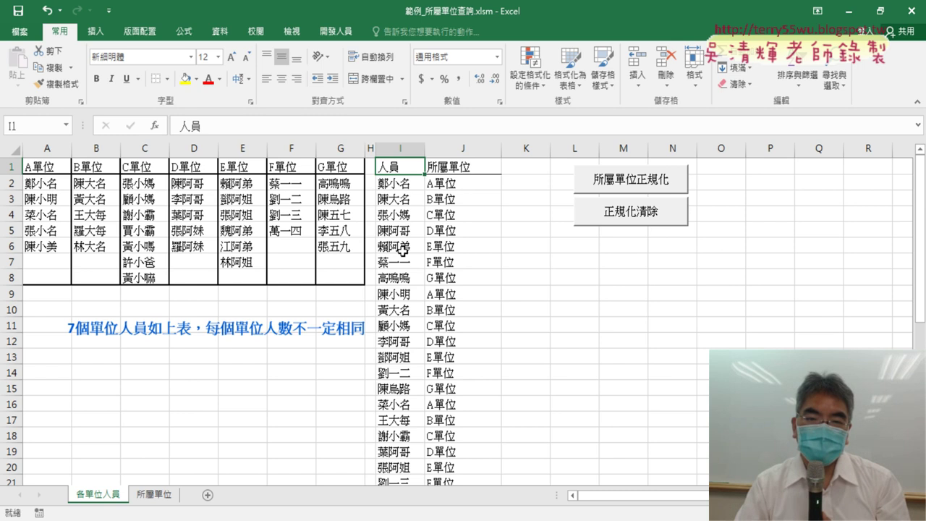
{"action": "left_click", "coordinate": [402, 149]}
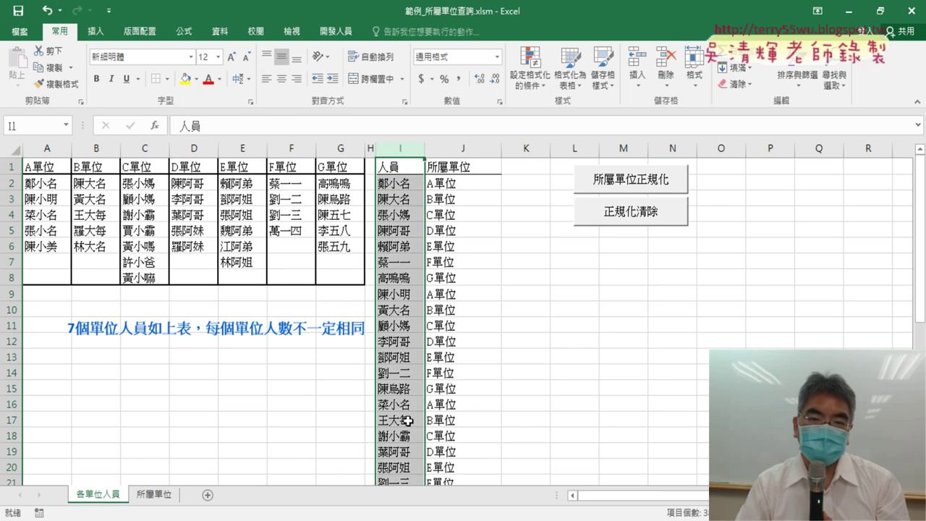
{"action": "left_click", "coordinate": [468, 149]}
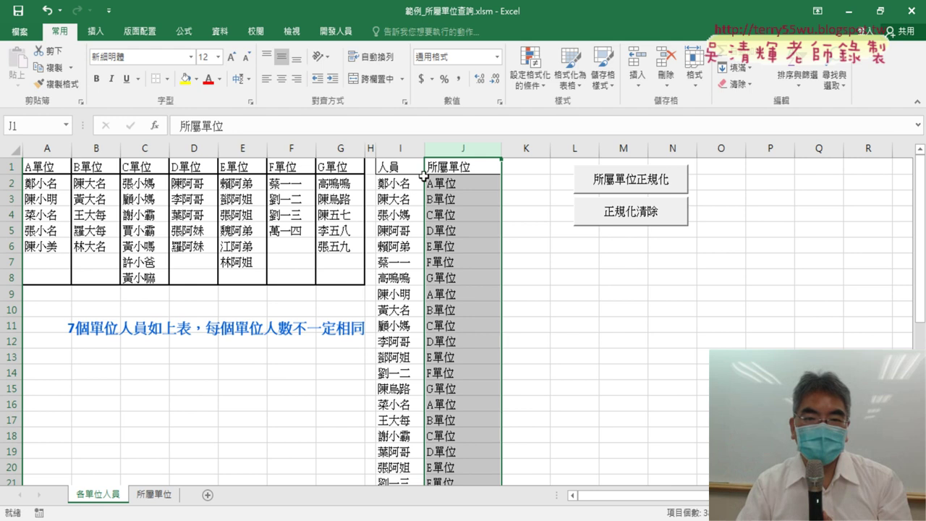
Step: On the 所屬單位 sheet, start a VLOOKUP function in cell B2
{"action": "left_click", "coordinate": [151, 495]}
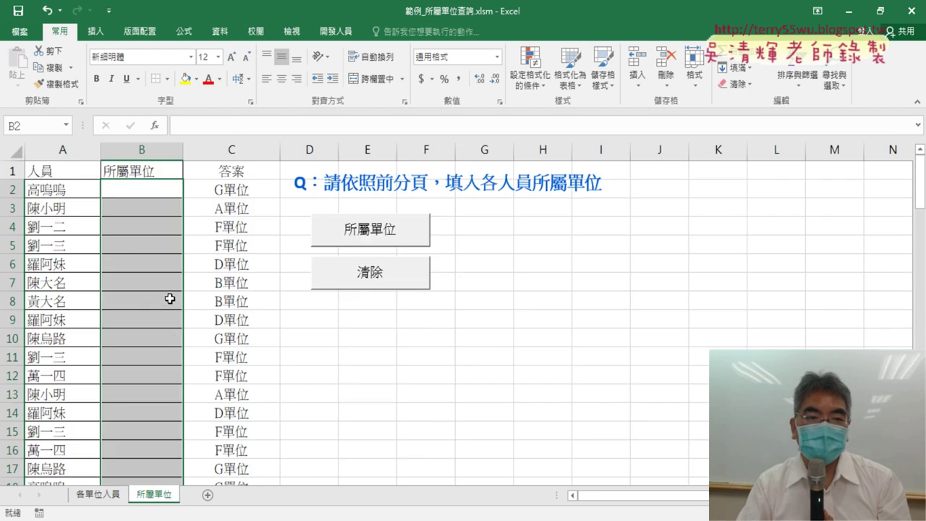
{"action": "left_click", "coordinate": [141, 187]}
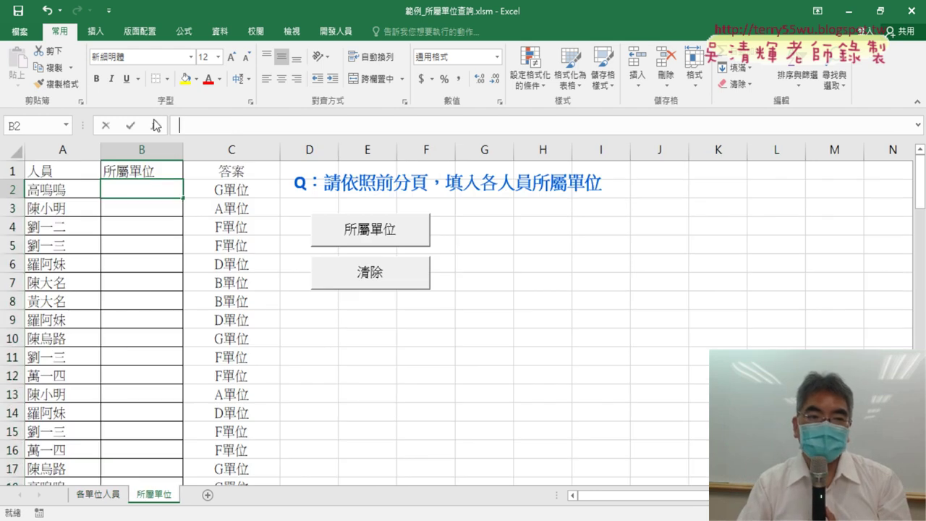
{"action": "left_click", "coordinate": [155, 125]}
{"action": "left_click", "coordinate": [492, 157]}
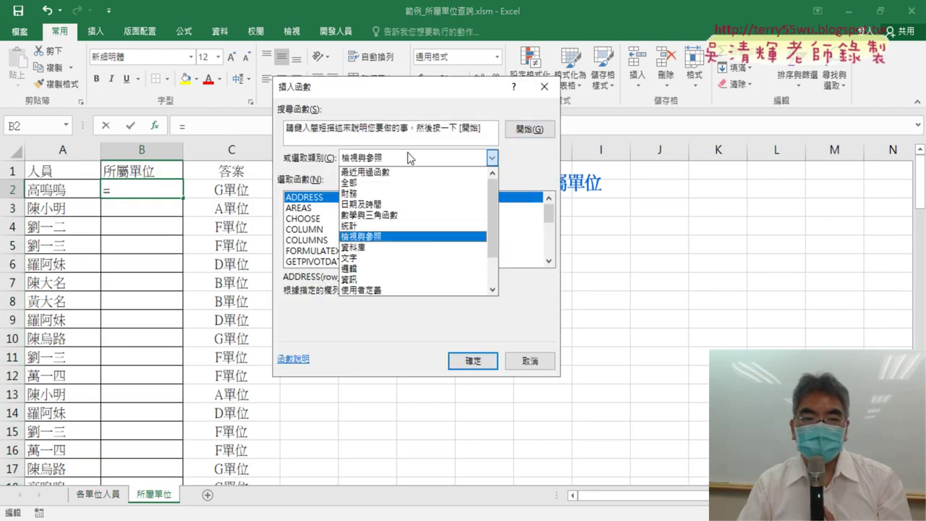
{"action": "left_click", "coordinate": [412, 158]}
{"action": "left_click_drag", "start_coordinate": [548, 217], "coordinate": [399, 258]}
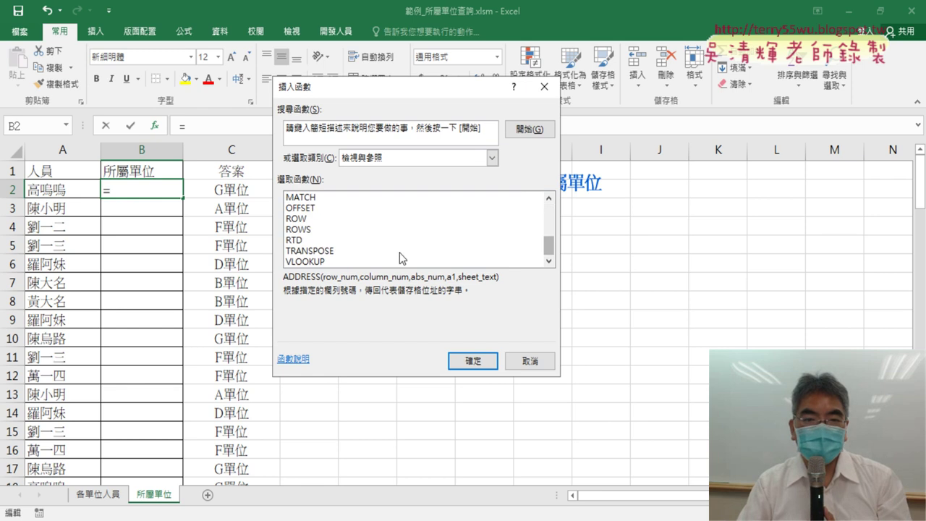
{"action": "double_click", "coordinate": [350, 261]}
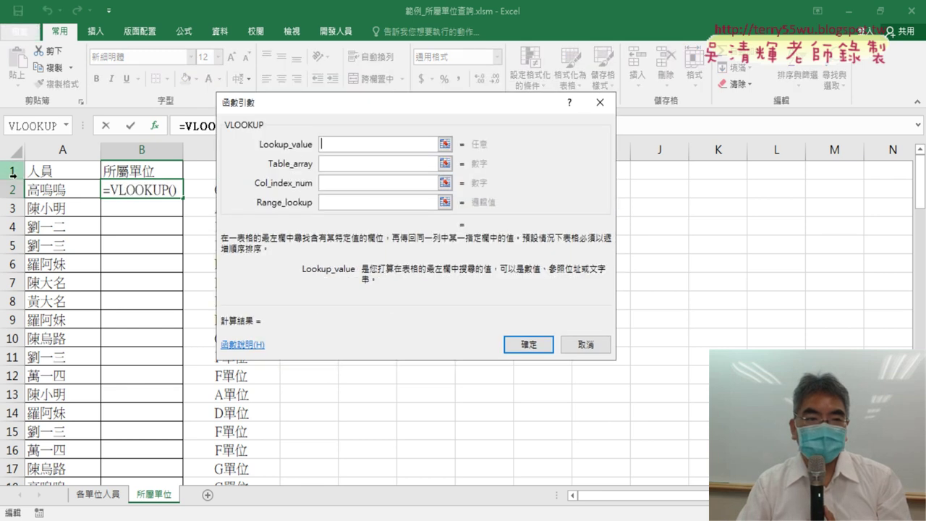
Step: Complete =VLOOKUP(A2,單位,2,0), fill it down column B, and return to 各單位人員
{"action": "left_click", "coordinate": [55, 187]}
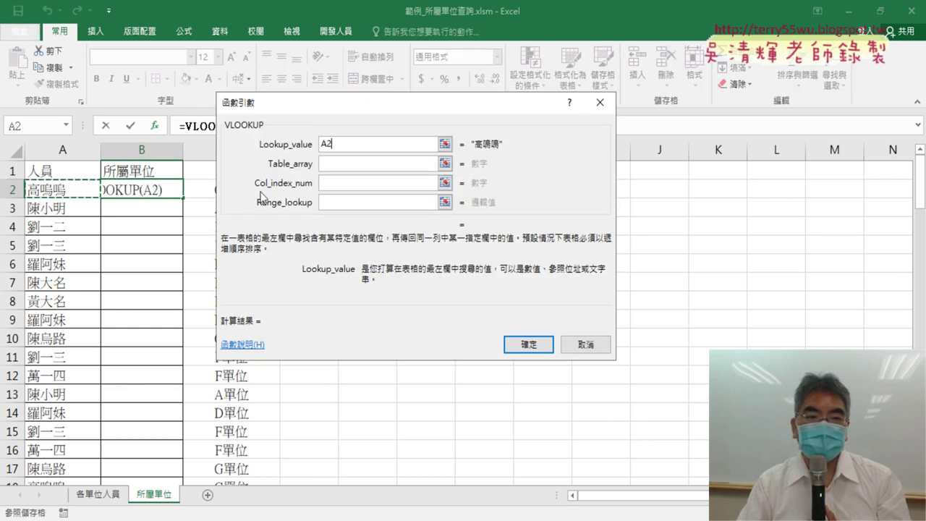
{"action": "left_click", "coordinate": [342, 162]}
{"action": "key", "text": "F3"}
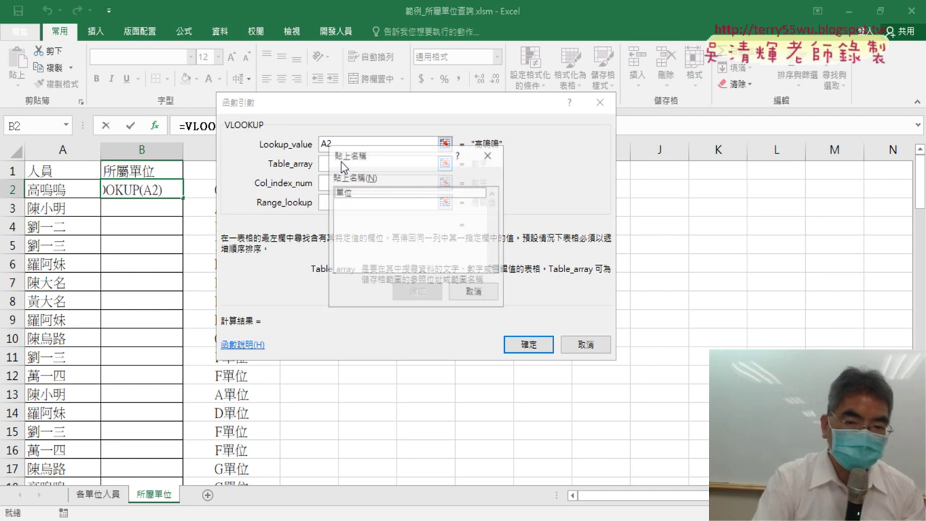
{"action": "double_click", "coordinate": [369, 193]}
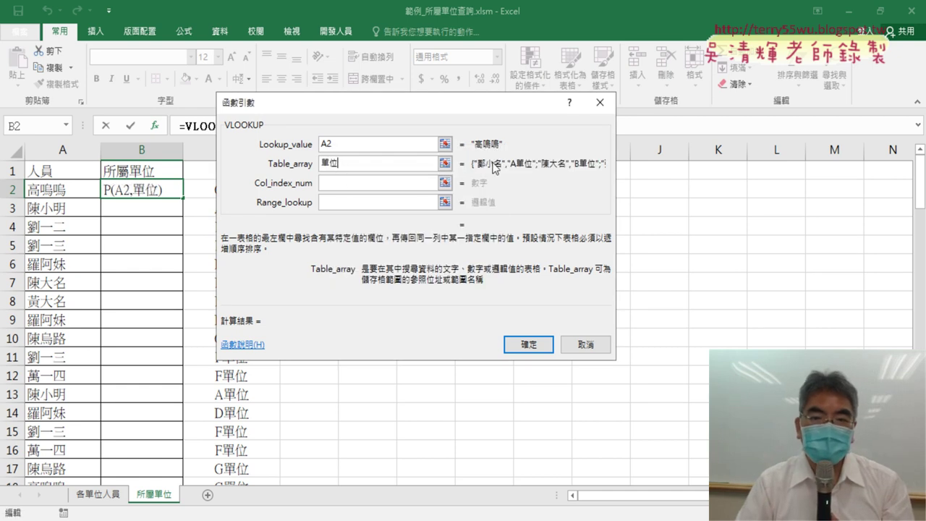
{"action": "left_click", "coordinate": [357, 180]}
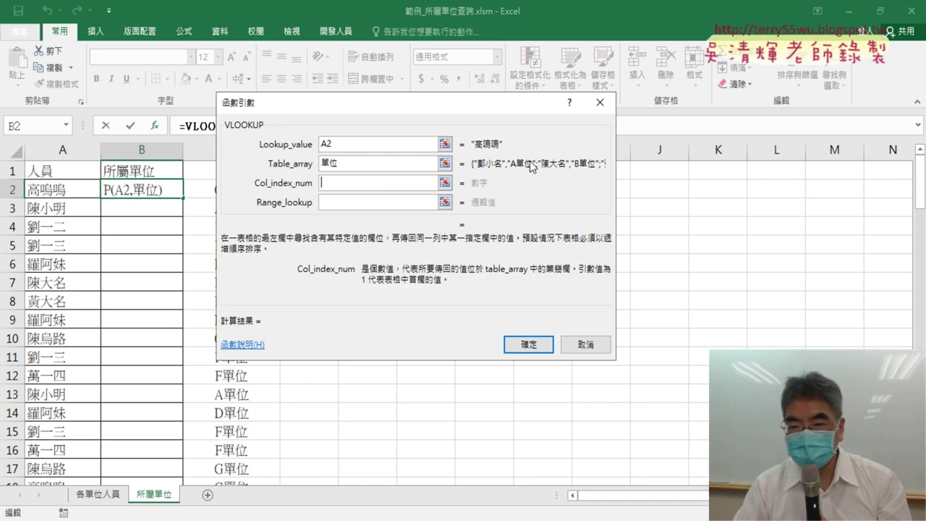
{"action": "type", "text": "2"}
{"action": "left_click", "coordinate": [331, 203]}
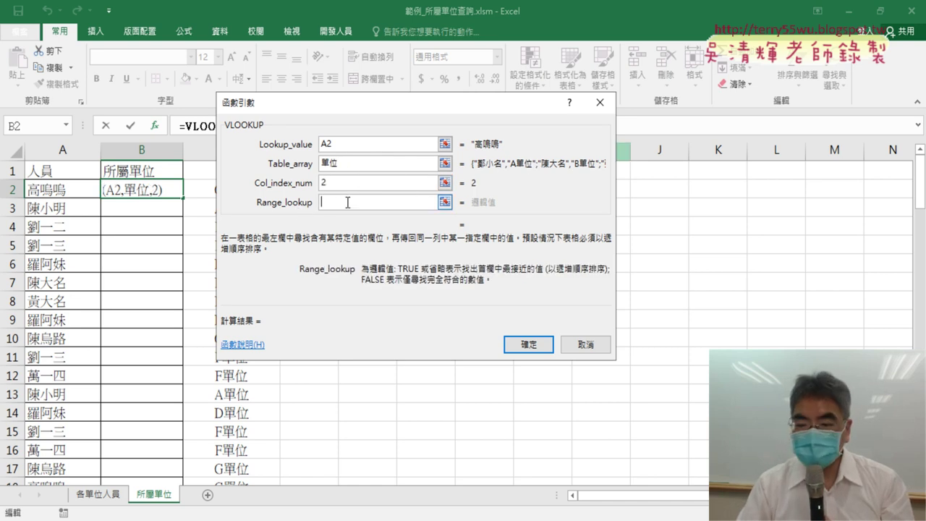
{"action": "type", "text": "0"}
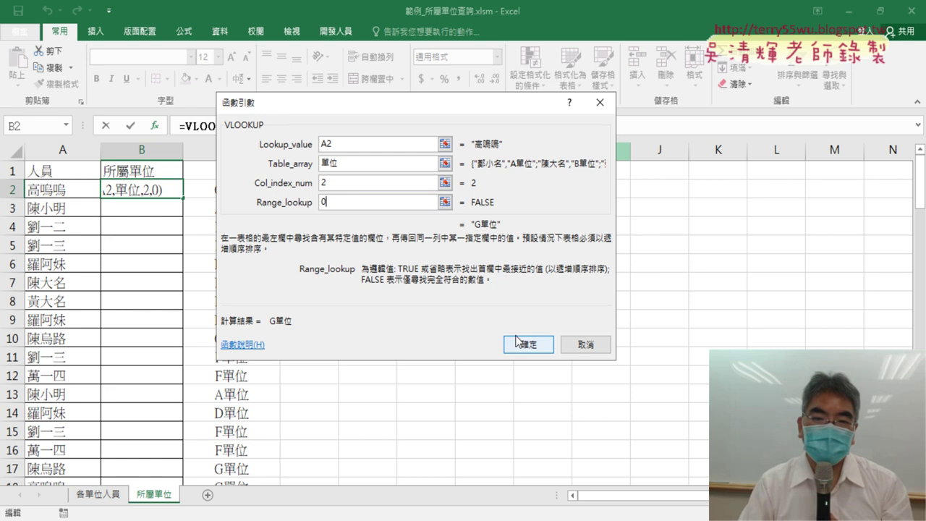
{"action": "left_click", "coordinate": [530, 345]}
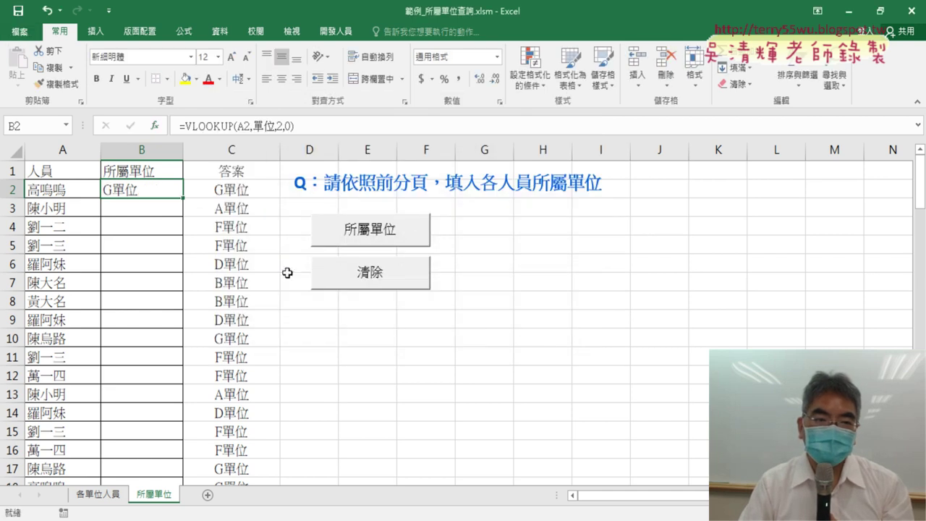
{"action": "double_click", "coordinate": [183, 198]}
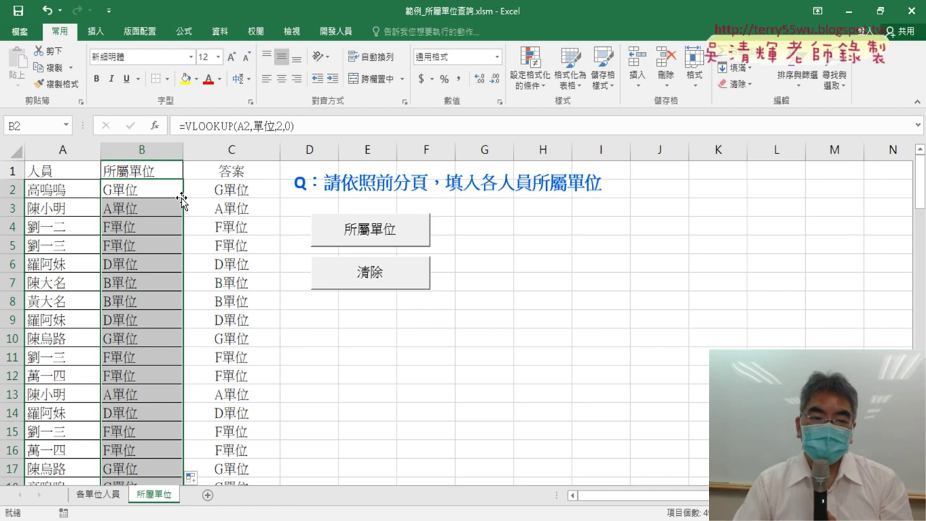
{"action": "left_click", "coordinate": [102, 494]}
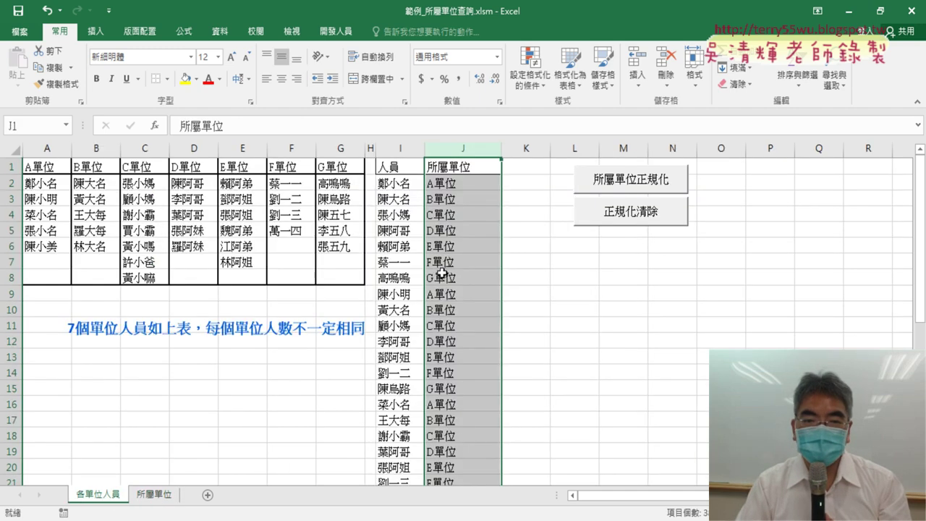
{"action": "left_click_drag", "start_coordinate": [398, 149], "coordinate": [444, 142]}
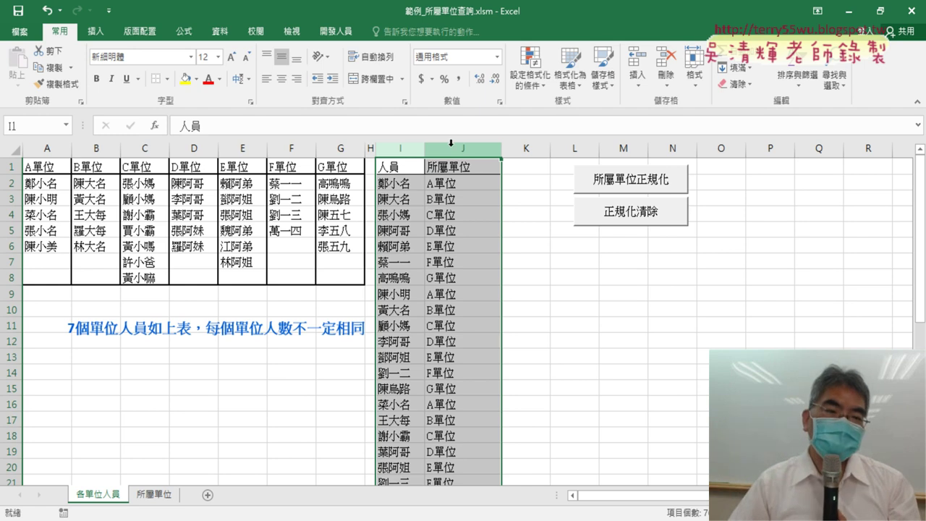
{"action": "left_click_drag", "start_coordinate": [55, 168], "coordinate": [336, 278]}
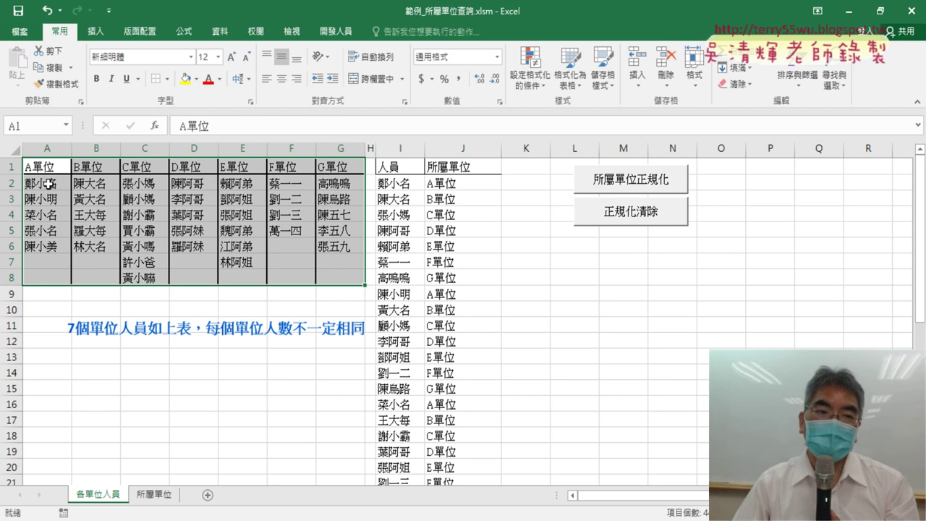
Step: Highlight the names area A2:G8 and columns I:J, then switch to the 所屬單位 sheet
{"action": "left_click_drag", "start_coordinate": [47, 182], "coordinate": [325, 283]}
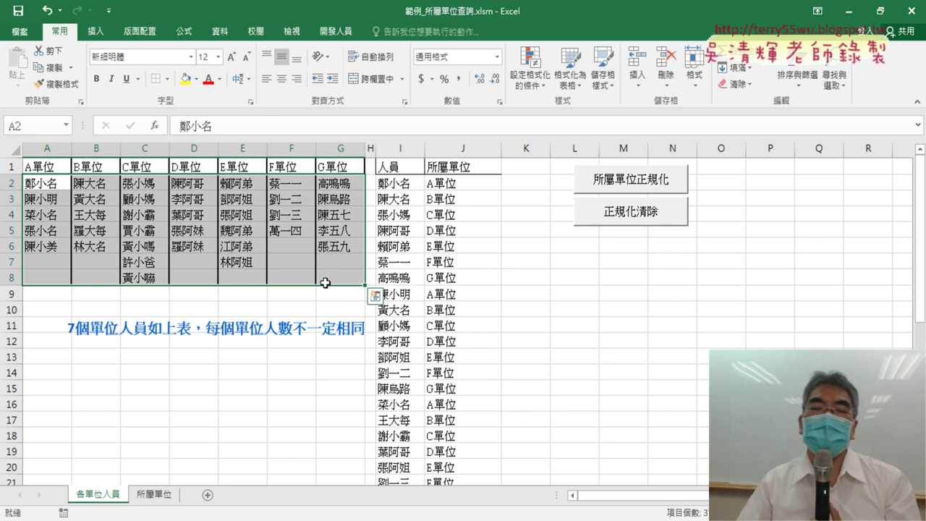
{"action": "left_click_drag", "start_coordinate": [402, 148], "coordinate": [463, 148]}
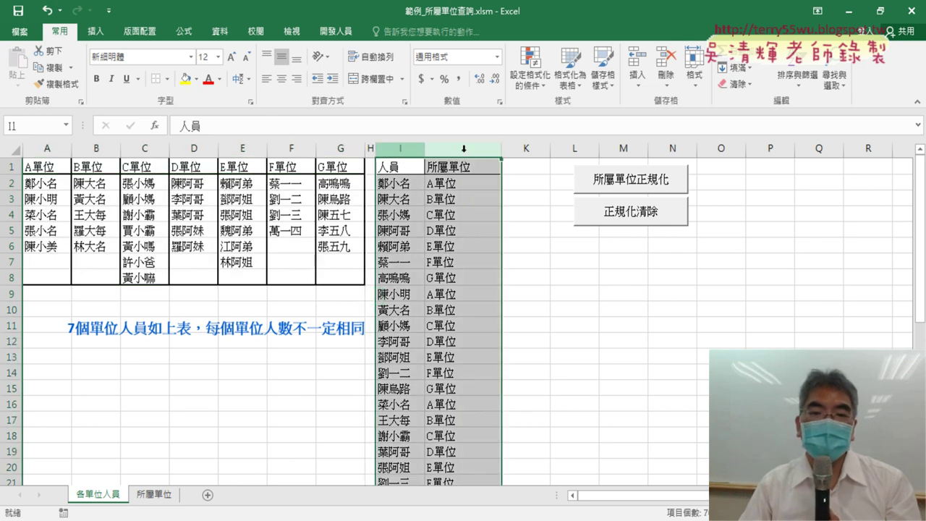
{"action": "left_click", "coordinate": [157, 495]}
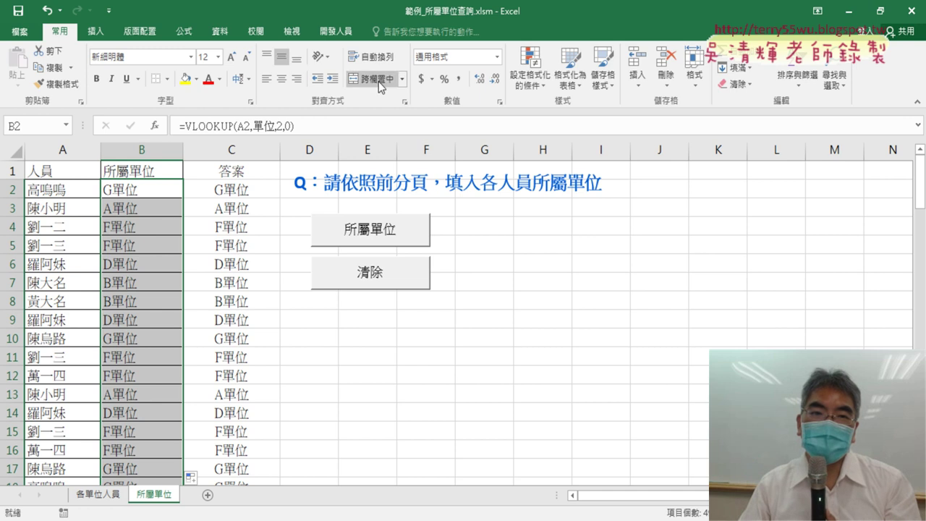
Step: Open the Visual Basic editor, select the 所屬單位_函數 code in Module1, then return to 各單位人員
{"action": "left_click", "coordinate": [337, 32]}
{"action": "left_click", "coordinate": [25, 61]}
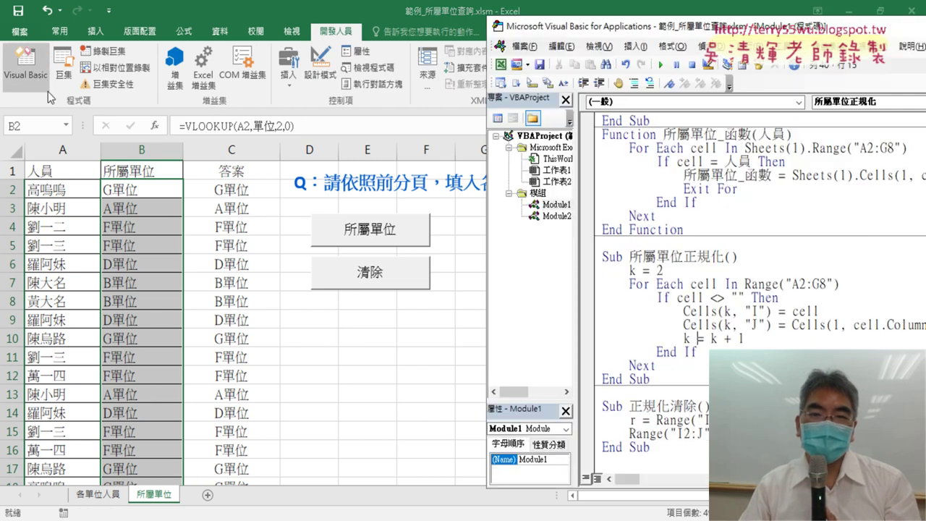
{"action": "scroll", "coordinate": [638, 341], "scroll_direction": "up", "scroll_amount": 3}
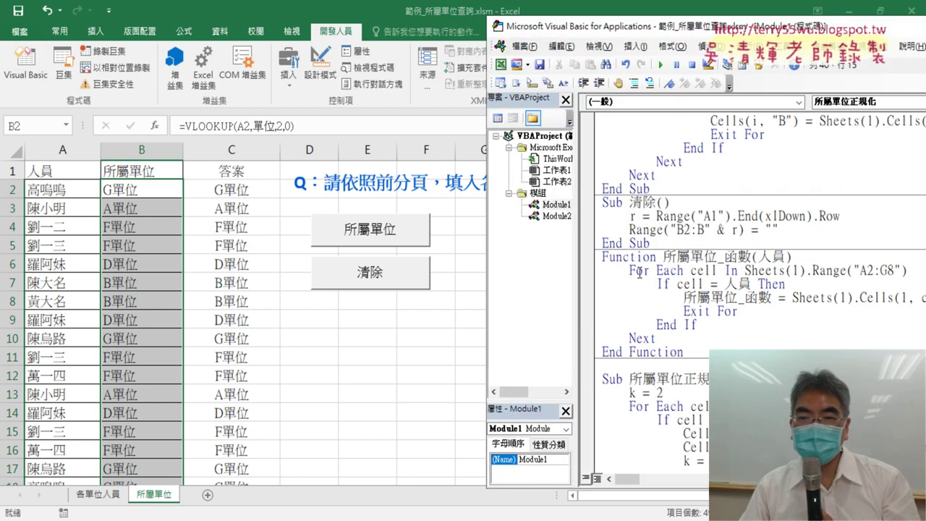
{"action": "left_click_drag", "start_coordinate": [593, 265], "coordinate": [608, 352]}
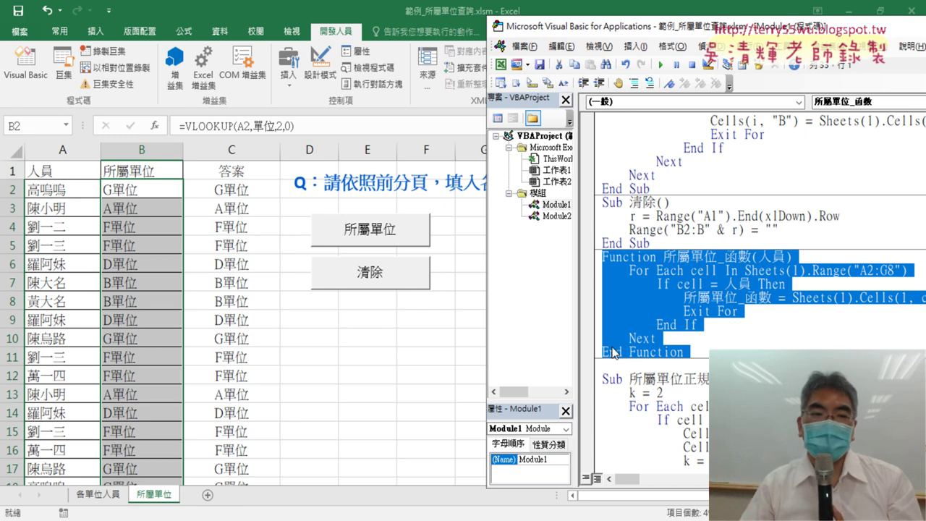
{"action": "left_click", "coordinate": [95, 499]}
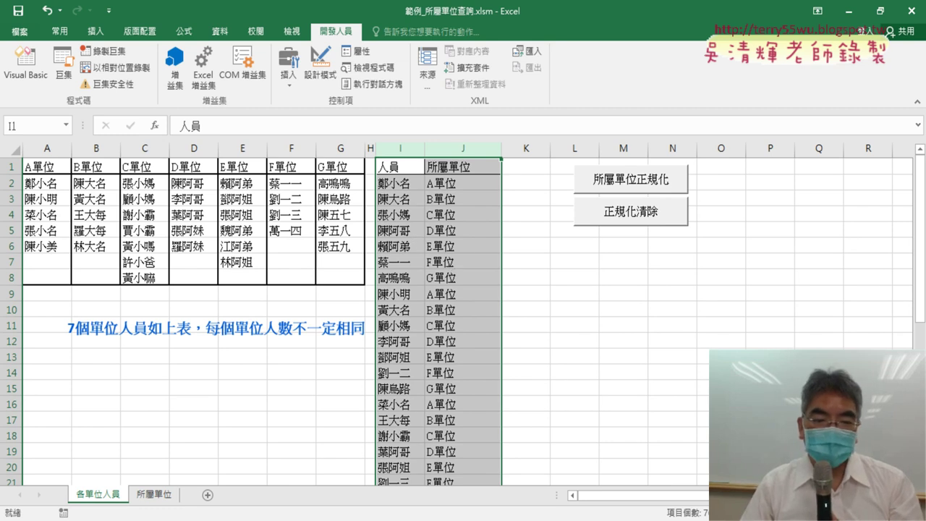
Step: Open 325人事資料分欄.xlsx from the example workbooks folder in File Explorer
{"action": "key", "text": "alt+Tab"}
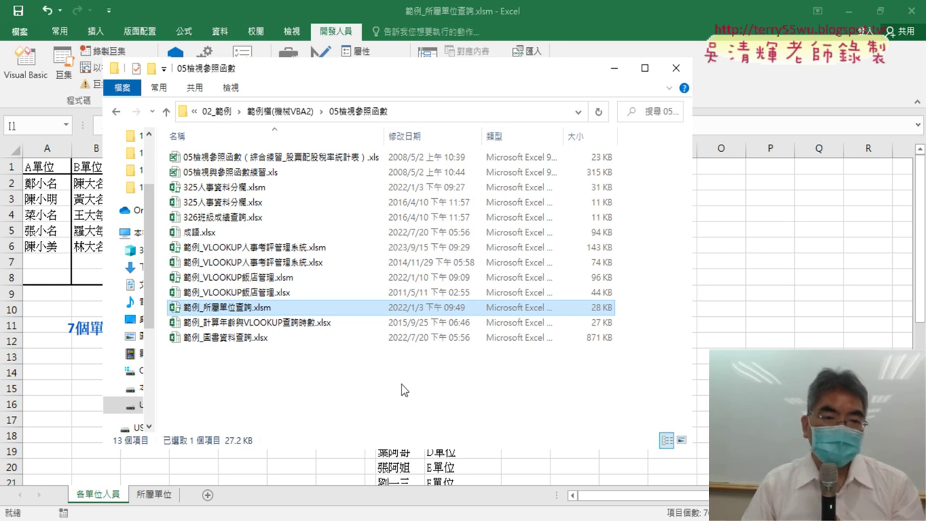
{"action": "double_click", "coordinate": [217, 203]}
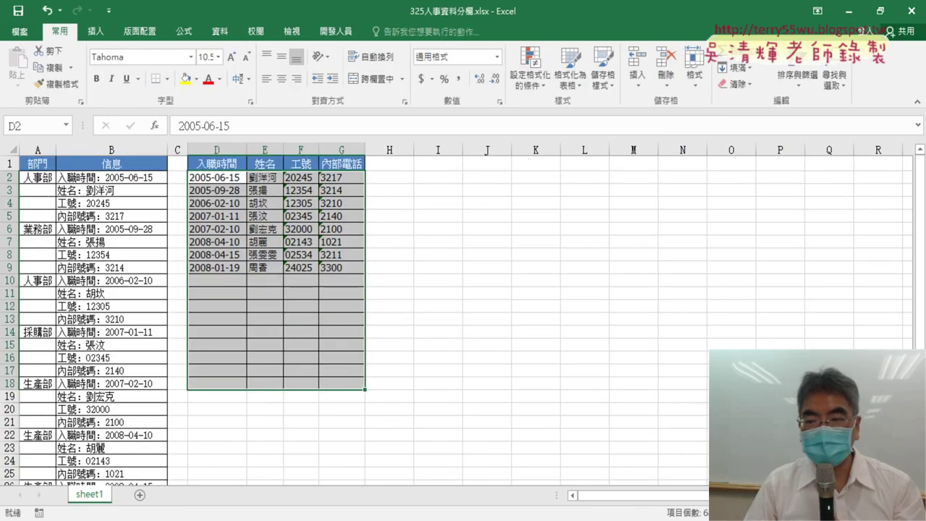
Step: Point out the 信息 records in column B, then clear the result table D2:G9
{"action": "scroll", "coordinate": [467, 345], "scroll_direction": "up", "scroll_amount": 3, "text": "ctrl"}
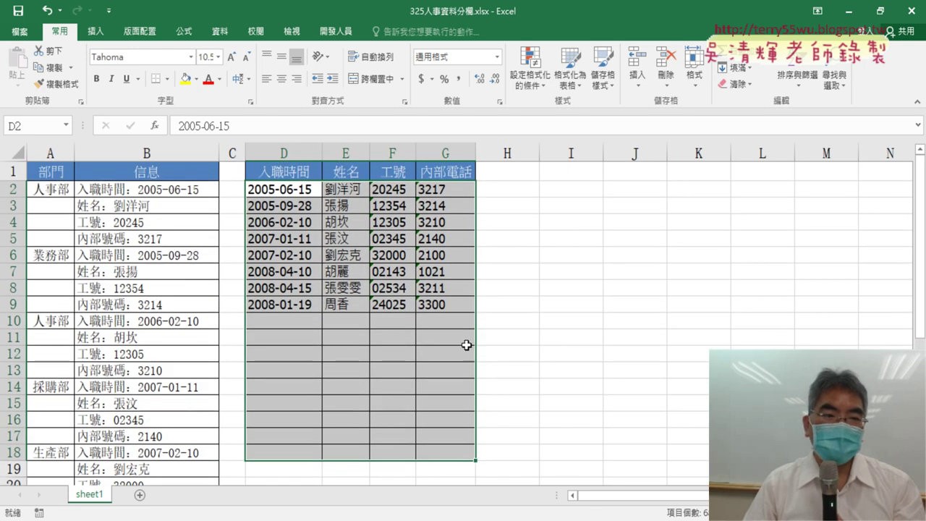
{"action": "left_click", "coordinate": [50, 152]}
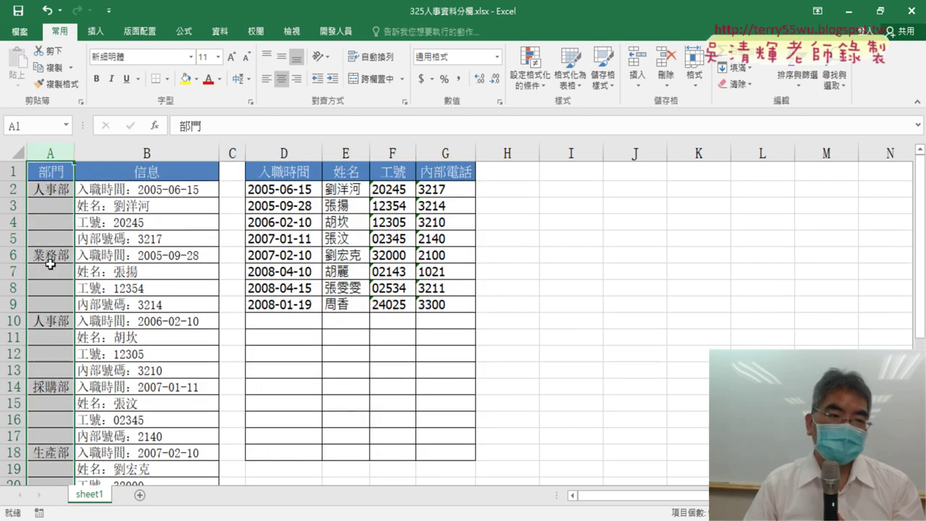
{"action": "left_click", "coordinate": [138, 154], "text": "shift"}
{"action": "left_click", "coordinate": [139, 153]}
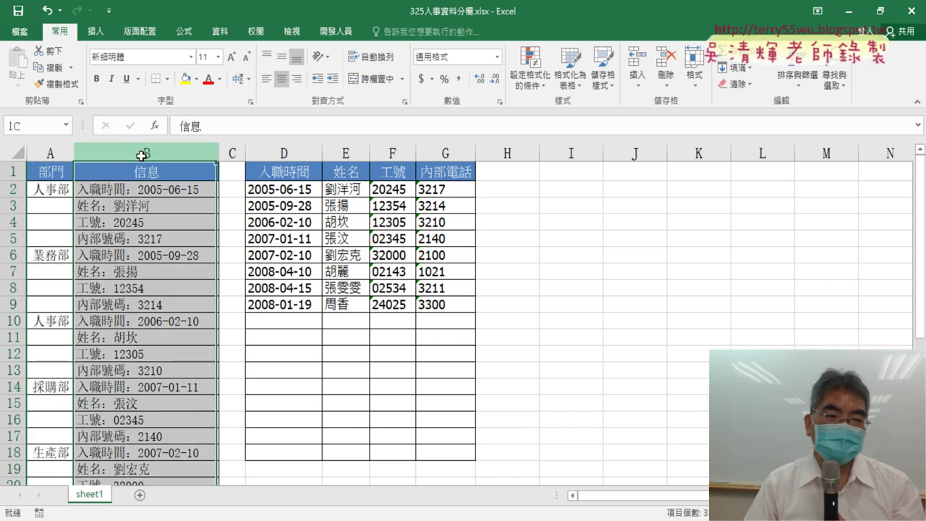
{"action": "left_click_drag", "start_coordinate": [141, 190], "coordinate": [138, 239]}
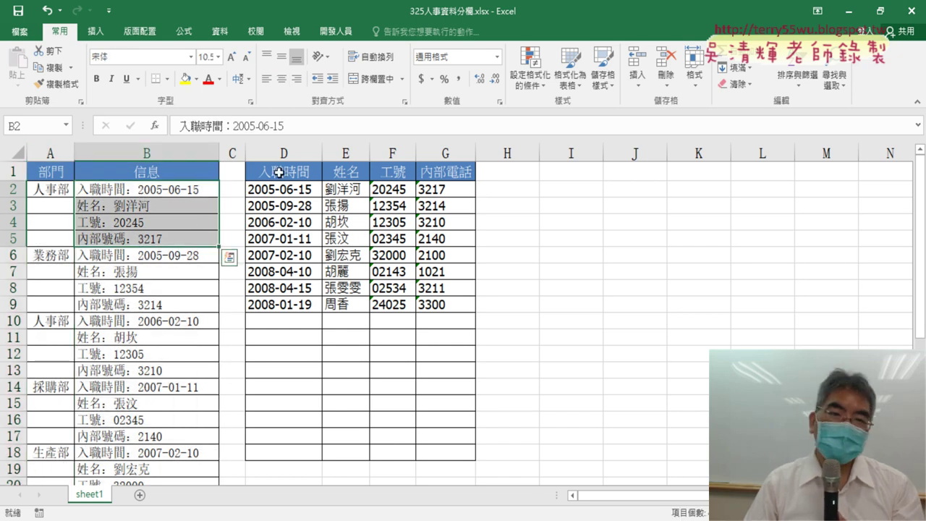
{"action": "left_click_drag", "start_coordinate": [283, 187], "coordinate": [437, 306]}
{"action": "key", "text": "ctrl+c"}
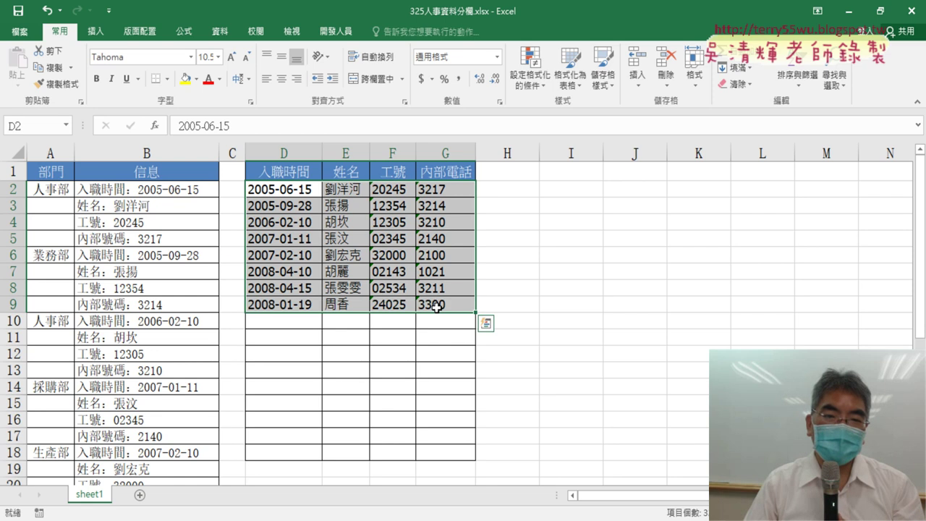
{"action": "key", "text": "Delete"}
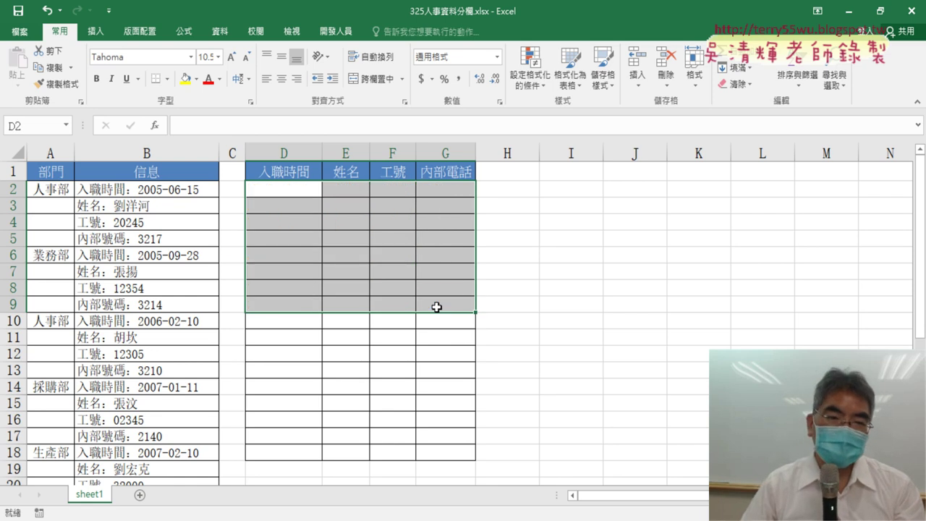
Step: Paste the employee data back into D2:G9 and mark matching date, name, number and extension in red ink
{"action": "left_click", "coordinate": [165, 191]}
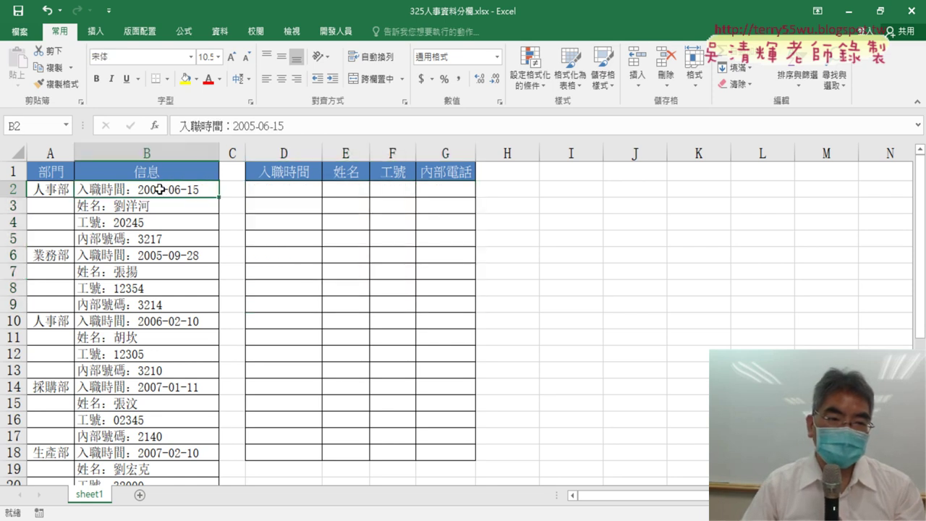
{"action": "left_click", "coordinate": [296, 191]}
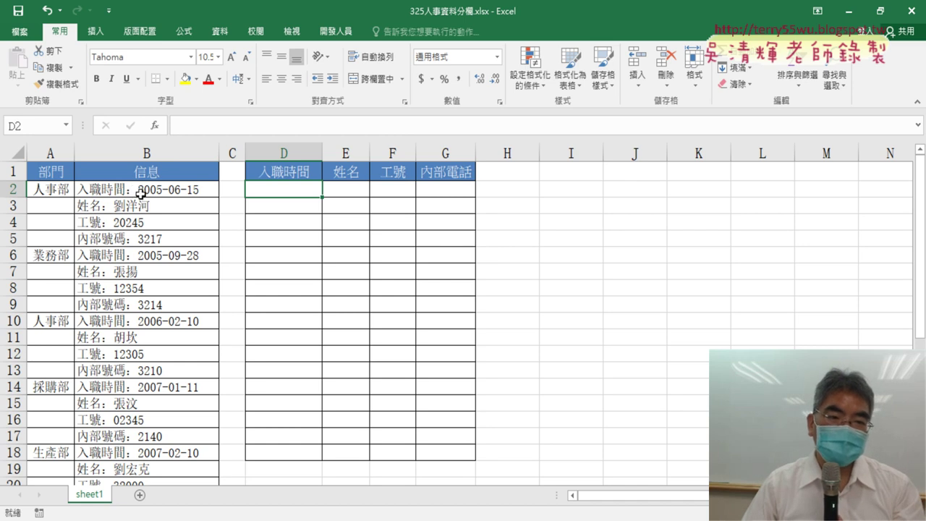
{"action": "key", "text": "ctrl+v"}
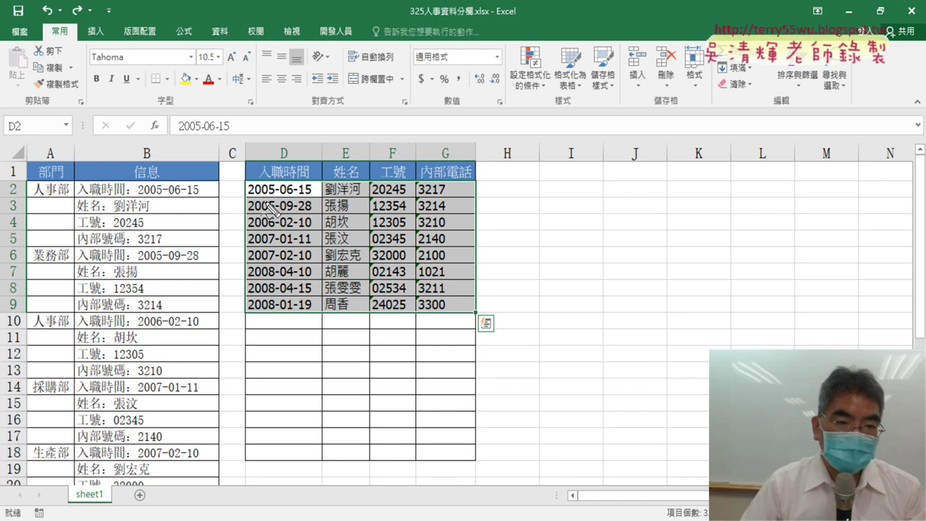
{"action": "left_click_drag", "start_coordinate": [143, 195], "coordinate": [313, 194]}
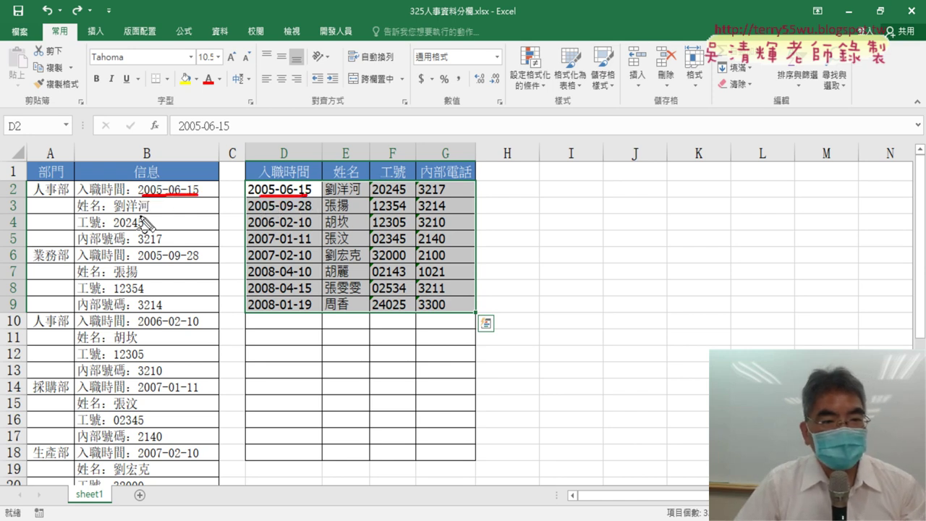
{"action": "left_click_drag", "start_coordinate": [114, 212], "coordinate": [155, 212]}
{"action": "left_click_drag", "start_coordinate": [334, 195], "coordinate": [353, 194]}
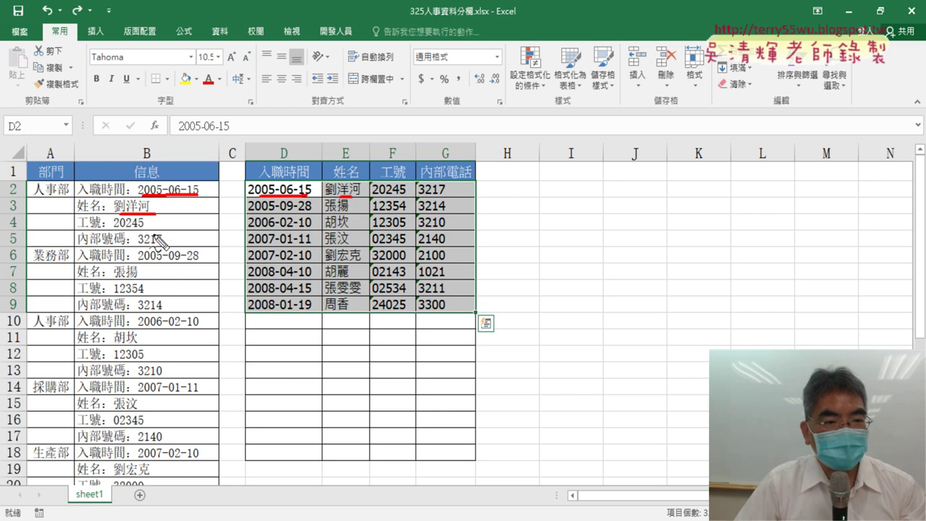
{"action": "left_click_drag", "start_coordinate": [131, 230], "coordinate": [163, 232]}
{"action": "left_click_drag", "start_coordinate": [376, 194], "coordinate": [414, 193]}
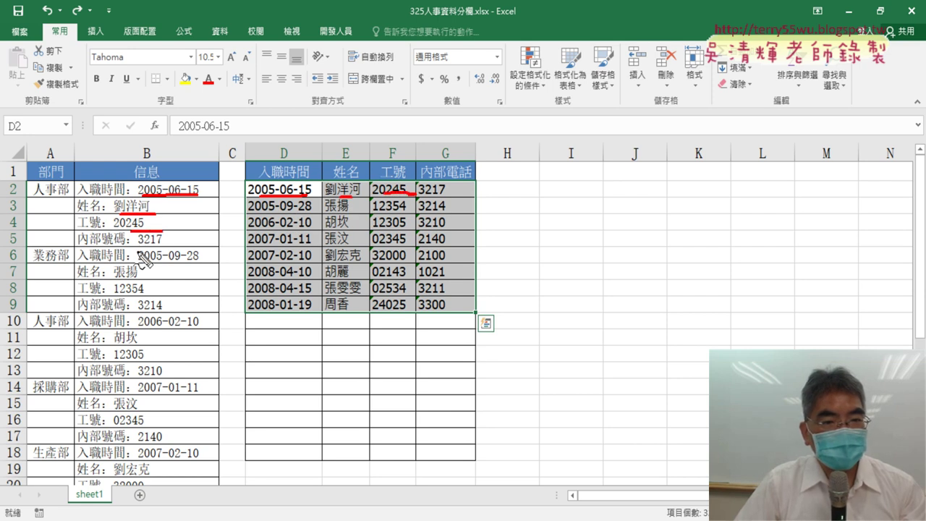
{"action": "left_click_drag", "start_coordinate": [137, 247], "coordinate": [168, 245]}
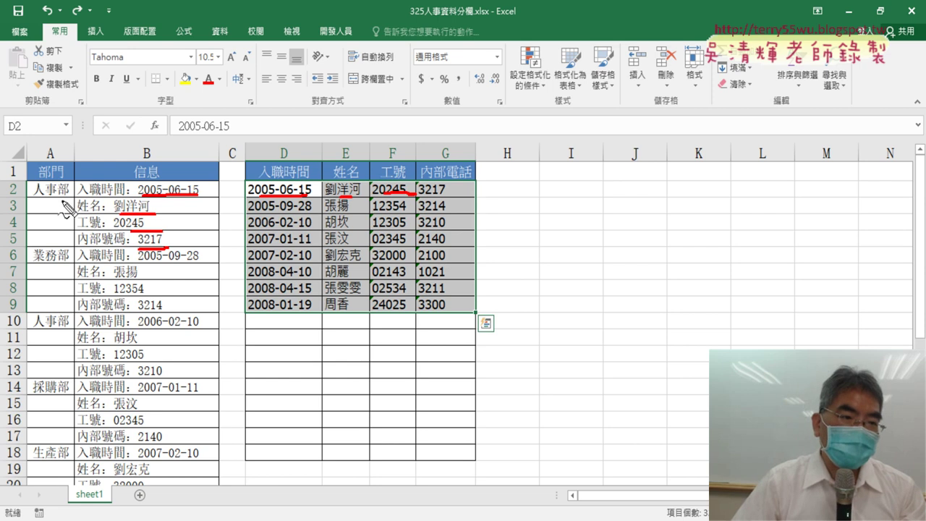
{"action": "left_click_drag", "start_coordinate": [72, 206], "coordinate": [58, 202]}
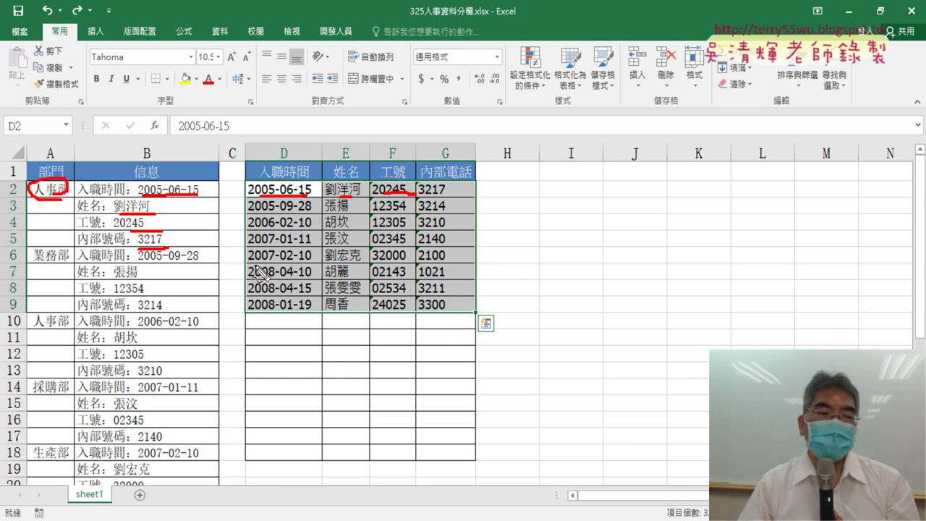
{"action": "left_click_drag", "start_coordinate": [271, 195], "coordinate": [310, 194]}
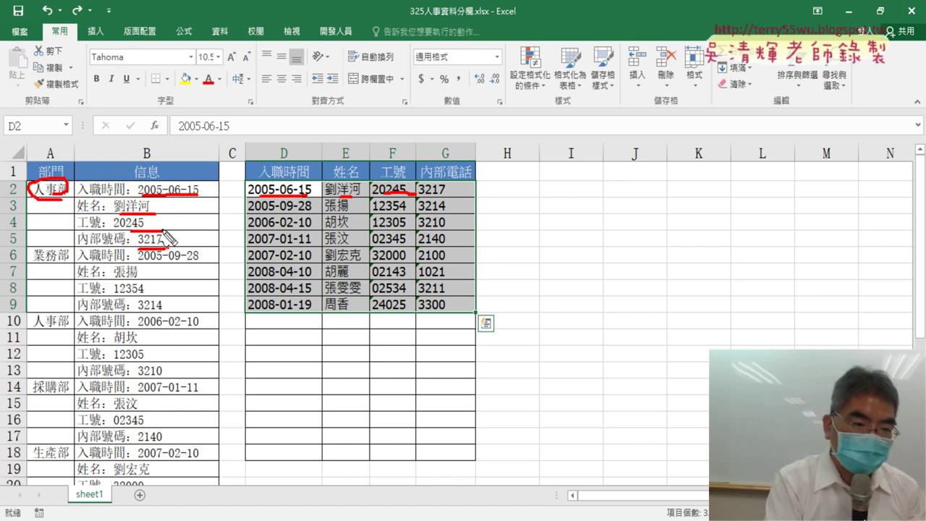
Step: Erase the ink marks and clear D2:G9 again, leaving only the headers
{"action": "key", "text": "Escape"}
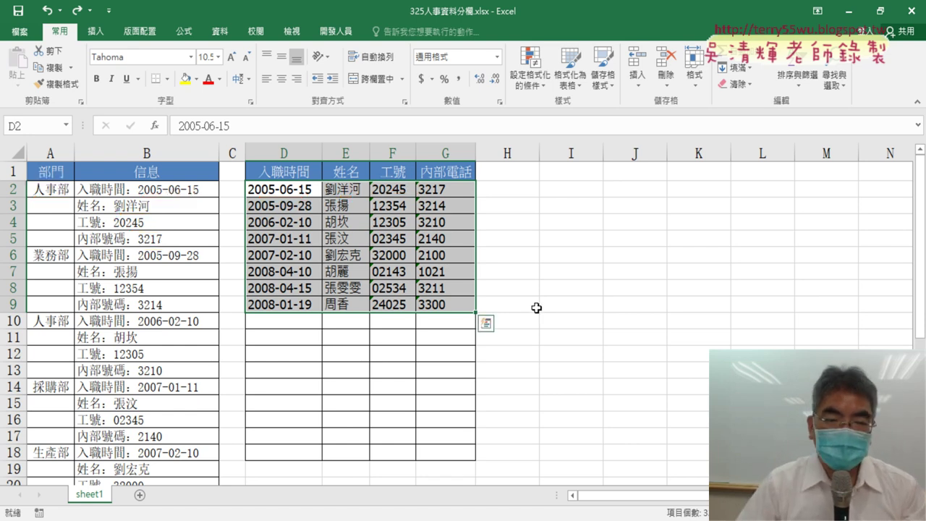
{"action": "left_click", "coordinate": [329, 212]}
{"action": "left_click_drag", "start_coordinate": [297, 193], "coordinate": [441, 309]}
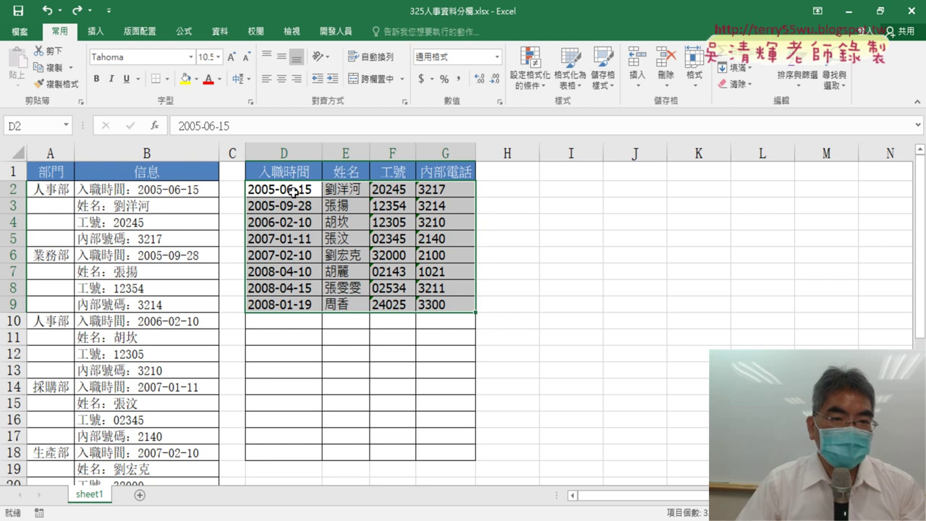
{"action": "key", "text": "Delete"}
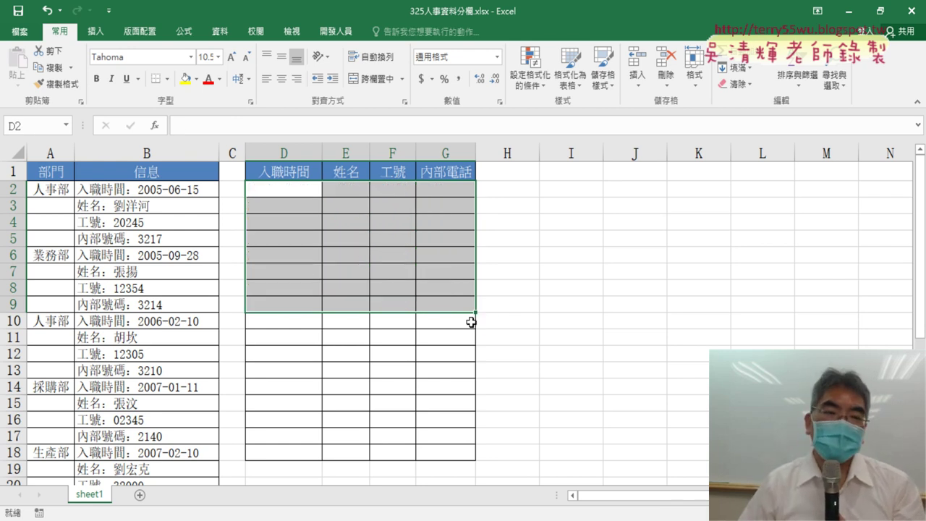
{"action": "left_click", "coordinate": [146, 189]}
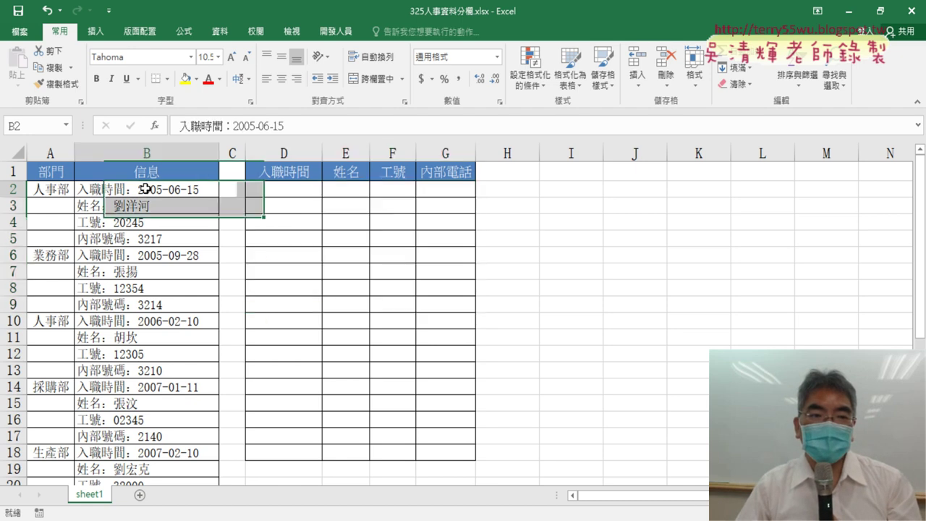
{"action": "left_click", "coordinate": [292, 196]}
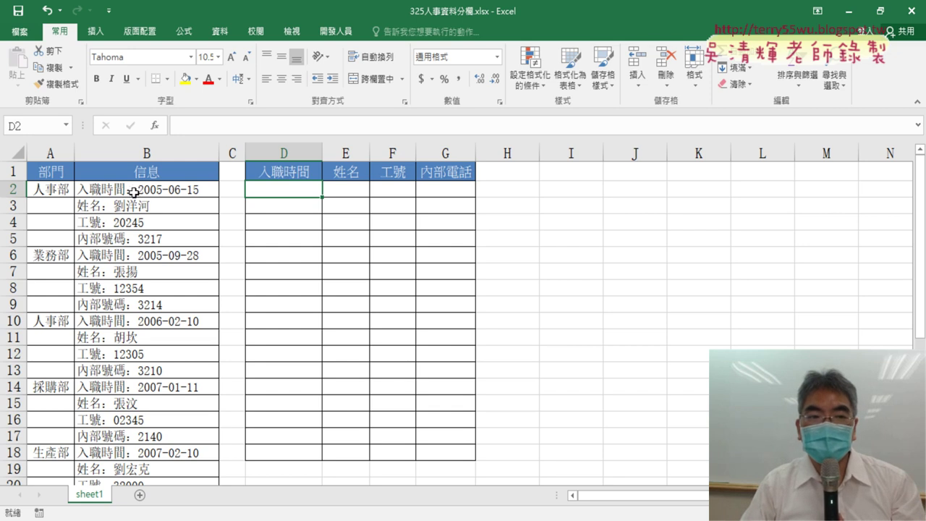
{"action": "left_click", "coordinate": [104, 191]}
{"action": "left_click", "coordinate": [289, 190]}
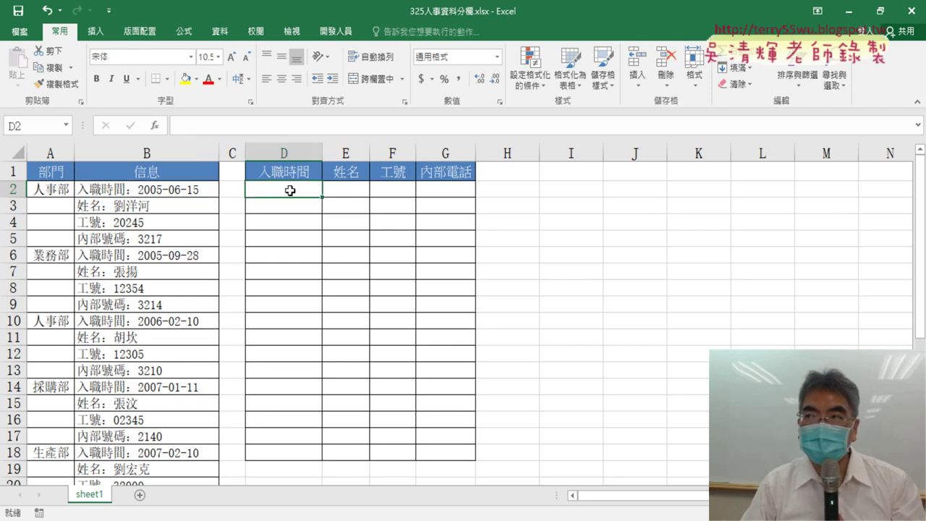
{"action": "left_click", "coordinate": [170, 192]}
{"action": "left_click", "coordinate": [298, 187]}
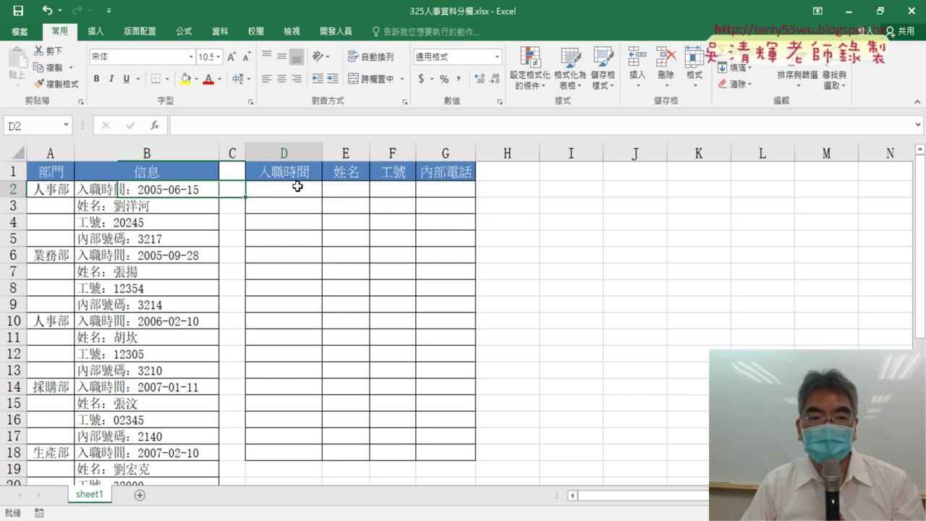
{"action": "left_click", "coordinate": [356, 196]}
{"action": "left_click", "coordinate": [295, 195]}
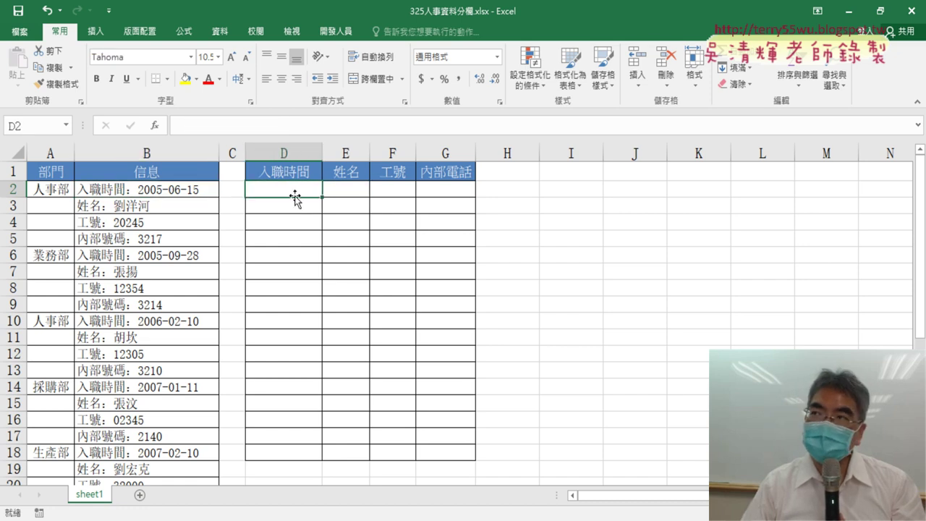
Step: Insert the INDEX function in D2 and choose its array, row_num, column_num form
{"action": "left_click", "coordinate": [154, 126]}
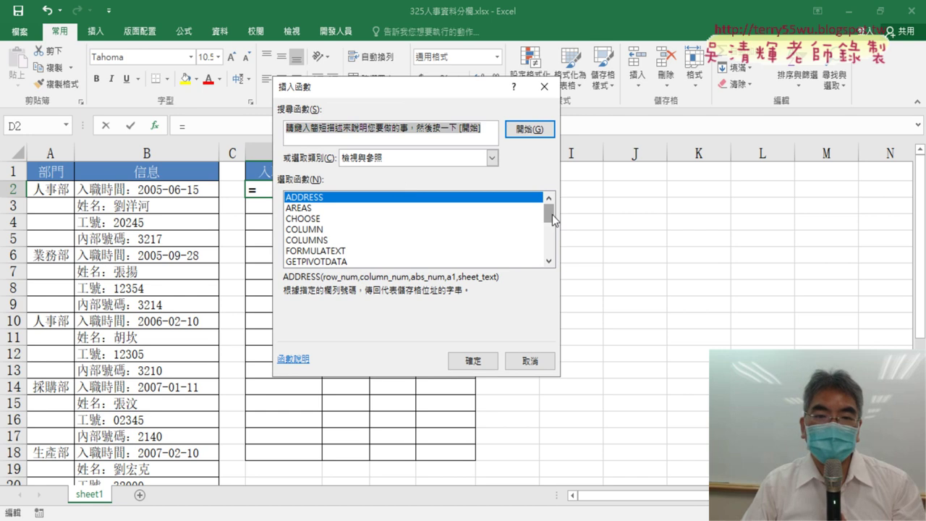
{"action": "left_click_drag", "start_coordinate": [552, 227], "coordinate": [550, 249]}
{"action": "left_click", "coordinate": [326, 261]}
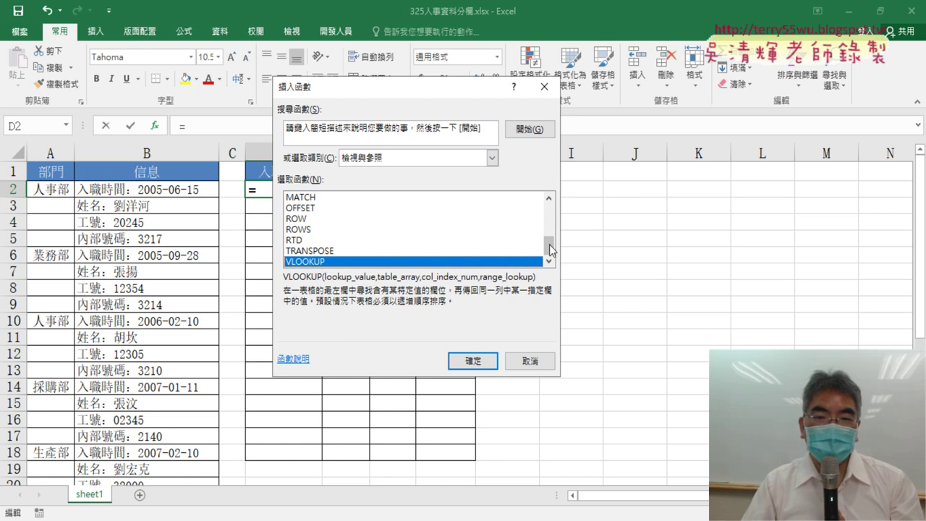
{"action": "left_click", "coordinate": [549, 198]}
{"action": "left_click", "coordinate": [549, 197]}
{"action": "left_click", "coordinate": [549, 197]}
{"action": "left_click", "coordinate": [549, 197]}
{"action": "left_click", "coordinate": [548, 197]}
{"action": "left_click", "coordinate": [549, 198]}
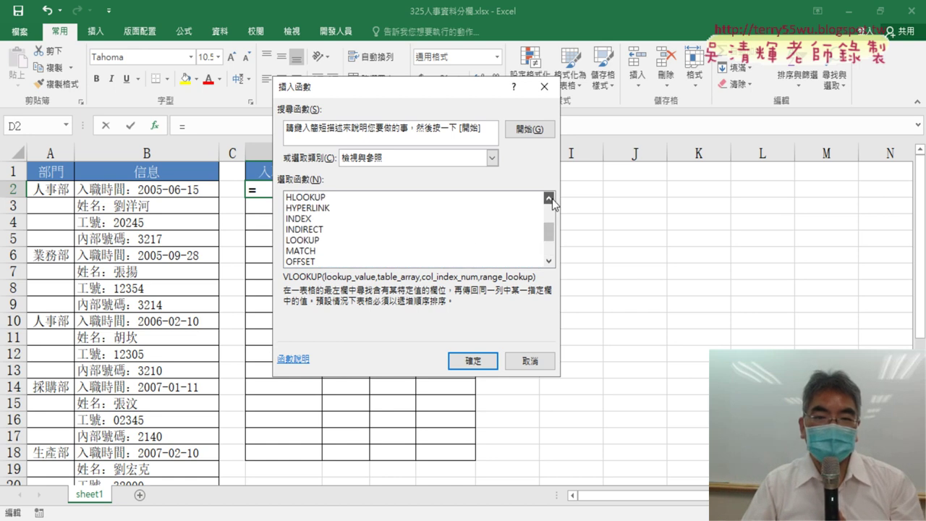
{"action": "left_click", "coordinate": [323, 220]}
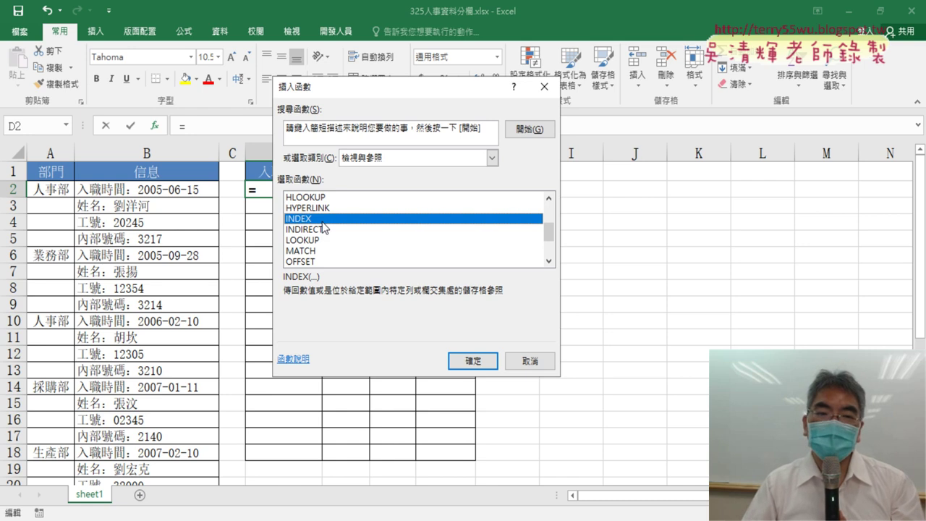
{"action": "left_click", "coordinate": [473, 361]}
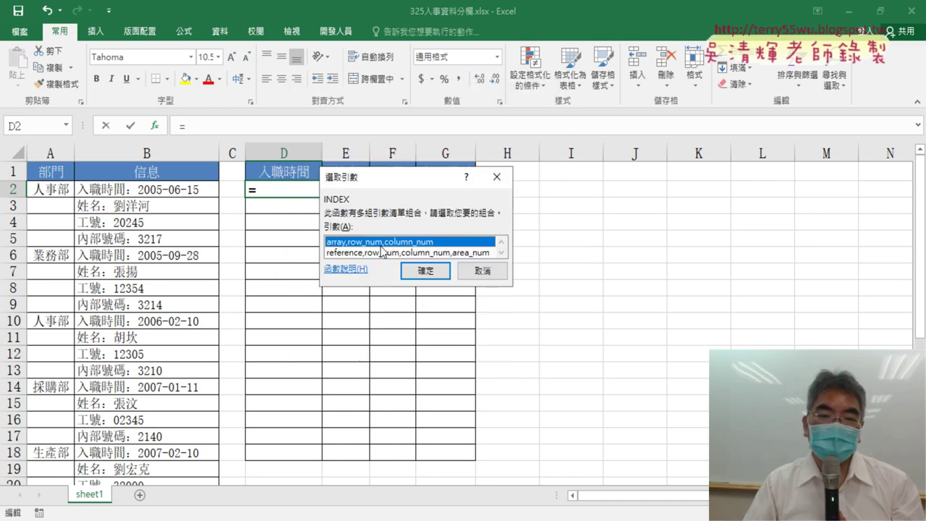
{"action": "left_click", "coordinate": [425, 270]}
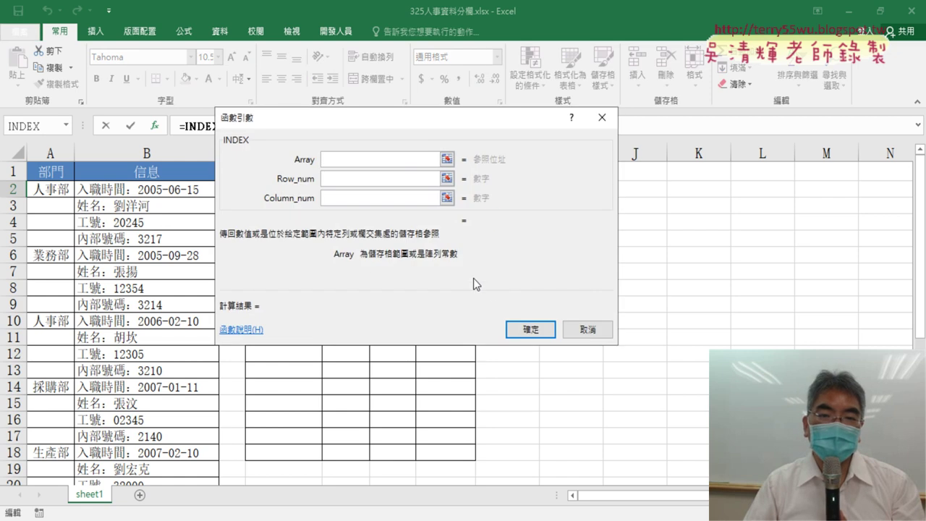
Step: Enter =INDEX(B2:B33,1,1) in D2 and widen column D to show 入職時間：2005-06-15
{"action": "left_click_drag", "start_coordinate": [429, 115], "coordinate": [639, 125]}
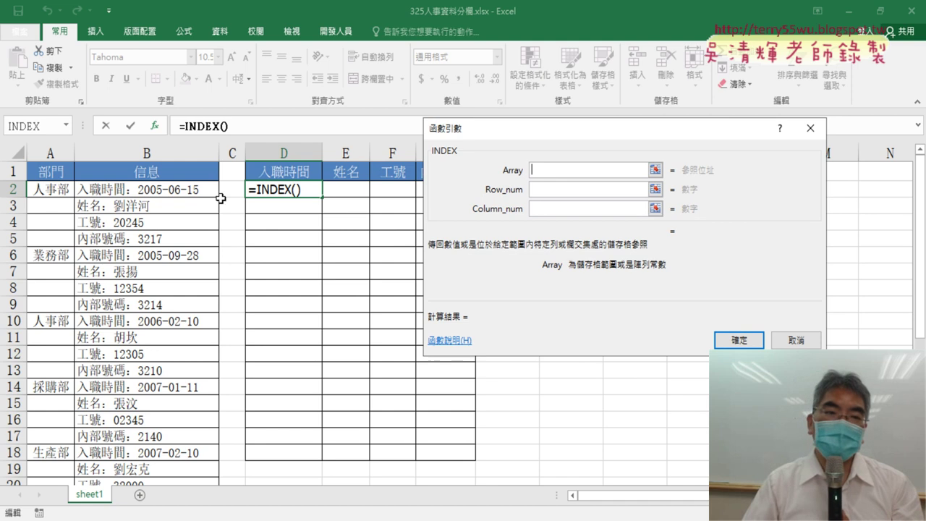
{"action": "left_click", "coordinate": [173, 191]}
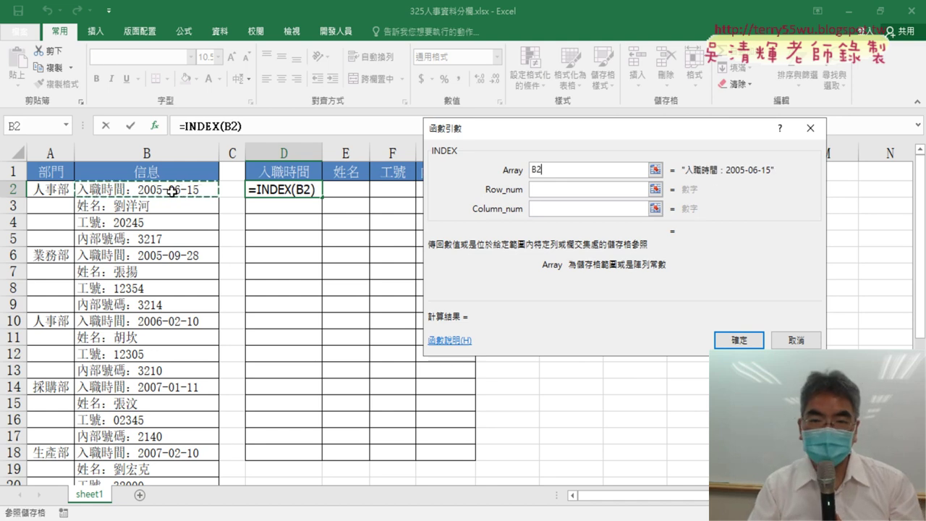
{"action": "key", "text": "ctrl+shift+Down"}
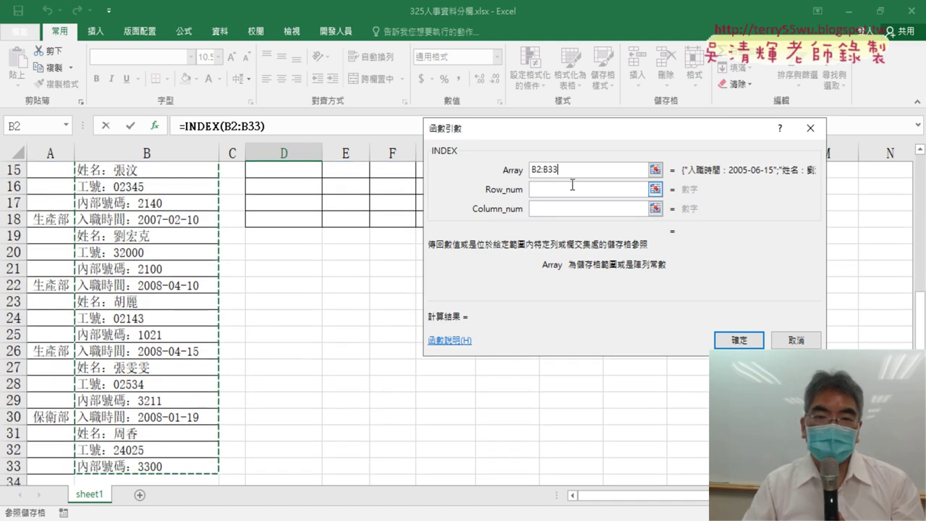
{"action": "left_click", "coordinate": [563, 188]}
{"action": "scroll", "coordinate": [181, 242], "scroll_direction": "up", "scroll_amount": 4}
{"action": "scroll", "coordinate": [175, 233], "scroll_direction": "up", "scroll_amount": 1}
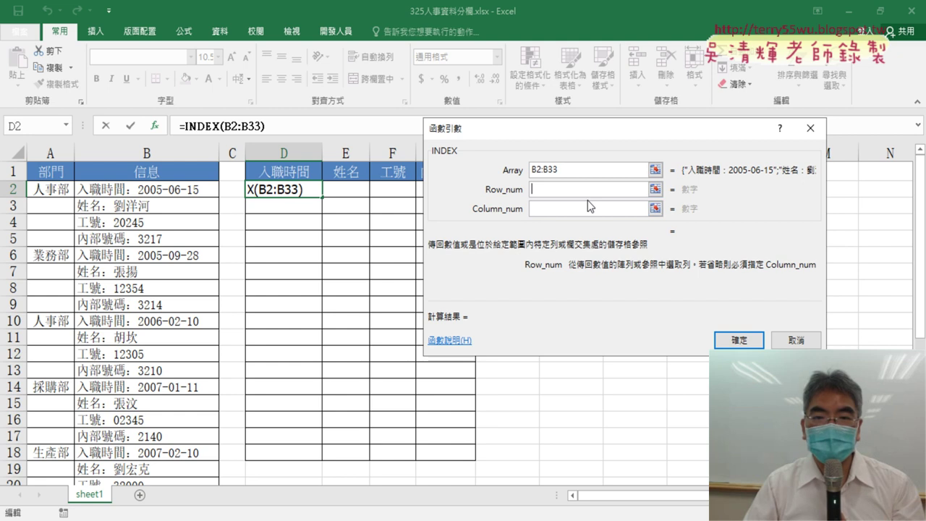
{"action": "type", "text": "1"}
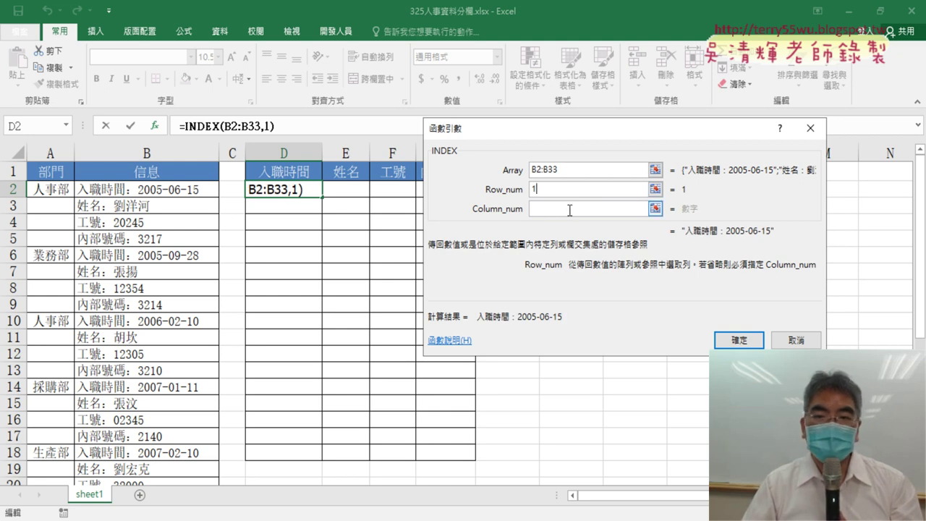
{"action": "left_click", "coordinate": [569, 209]}
{"action": "type", "text": "1"}
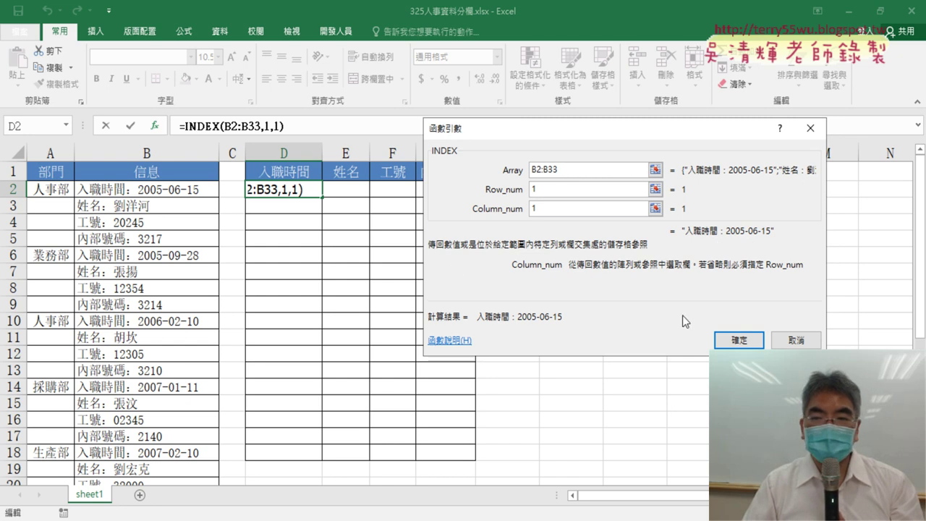
{"action": "left_click", "coordinate": [738, 340]}
{"action": "left_click_drag", "start_coordinate": [321, 149], "coordinate": [390, 149]}
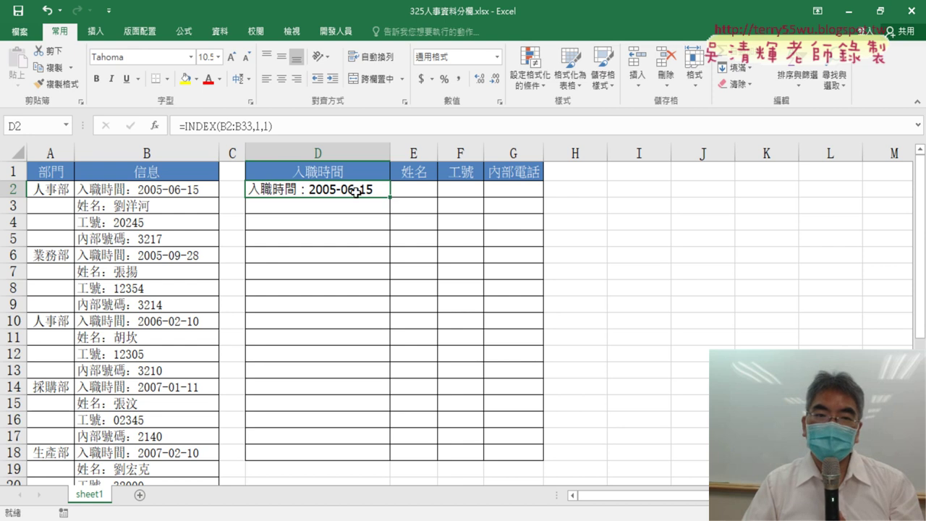
Step: Copy D2's INDEX formula text and paste it into E2
{"action": "left_click_drag", "start_coordinate": [273, 126], "coordinate": [180, 127]}
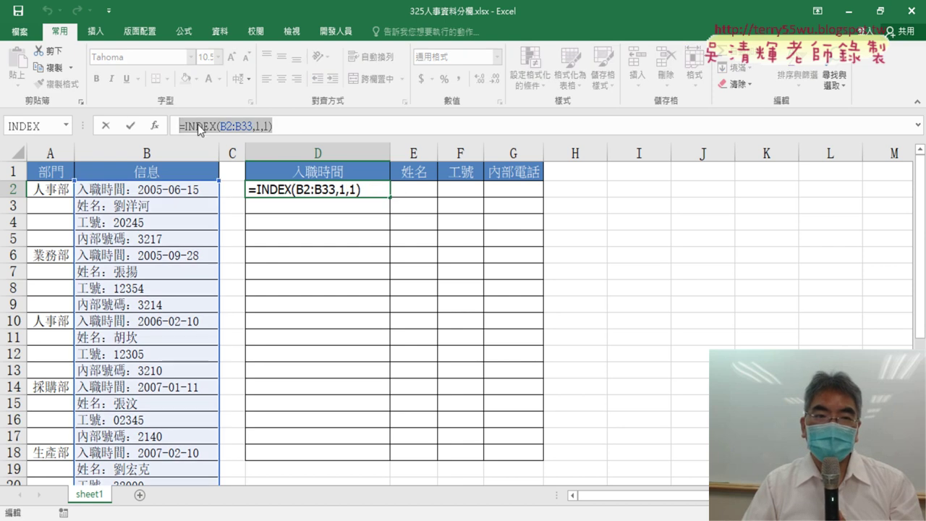
{"action": "right_click", "coordinate": [244, 128]}
{"action": "left_click", "coordinate": [250, 147]}
{"action": "left_click", "coordinate": [107, 127]}
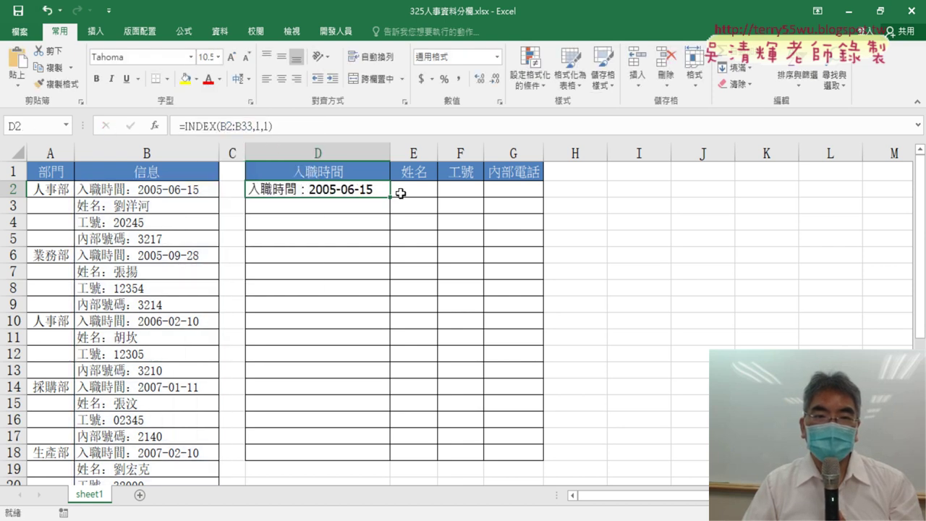
{"action": "left_click", "coordinate": [418, 189]}
{"action": "left_click", "coordinate": [282, 129]}
{"action": "right_click", "coordinate": [282, 129]}
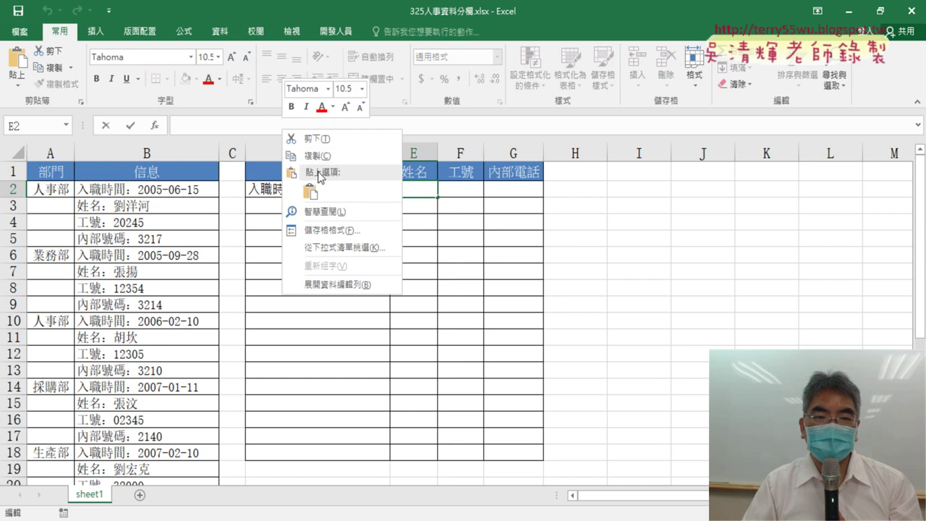
{"action": "left_click", "coordinate": [322, 179]}
{"action": "type", "text": "=INDEX(B2:B33,1,1)"}
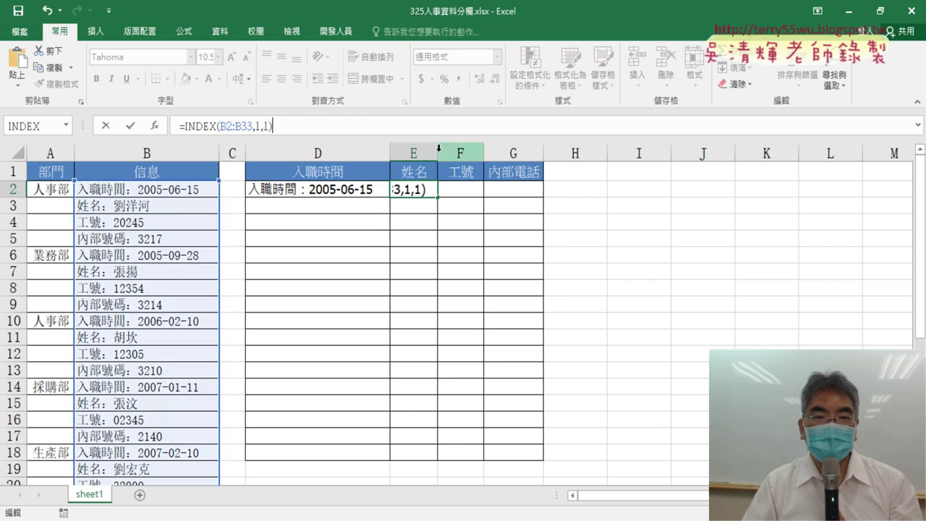
Step: Change E2's row argument to 2 and autofit column E to the name
{"action": "left_click", "coordinate": [204, 126]}
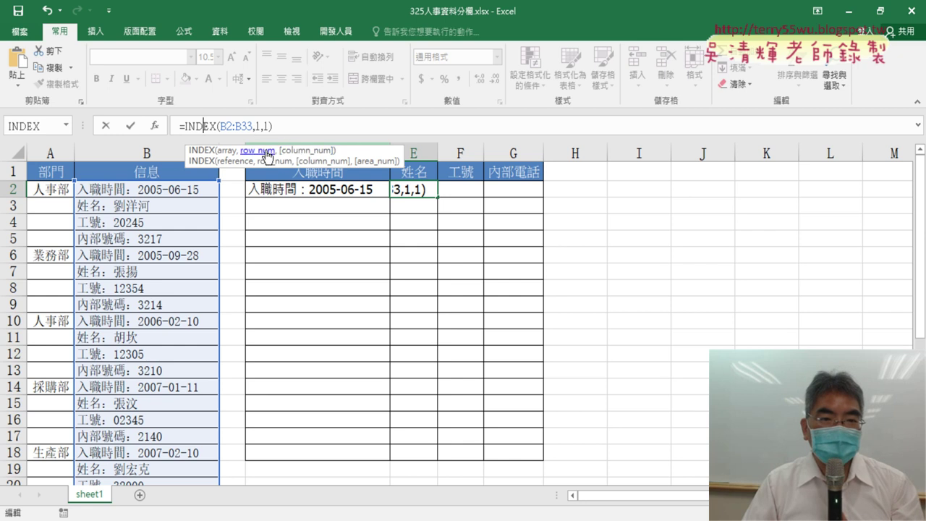
{"action": "double_click", "coordinate": [260, 126]}
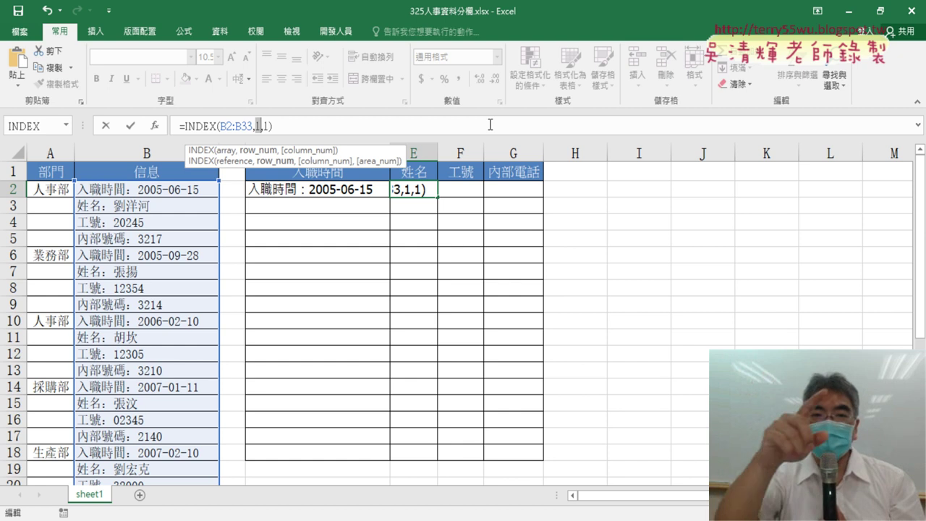
{"action": "type", "text": "2"}
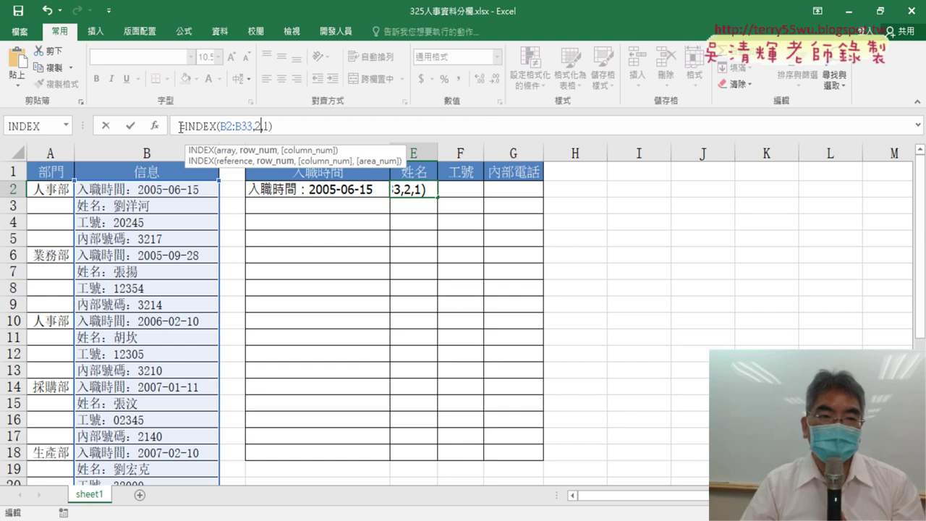
{"action": "left_click", "coordinate": [130, 127]}
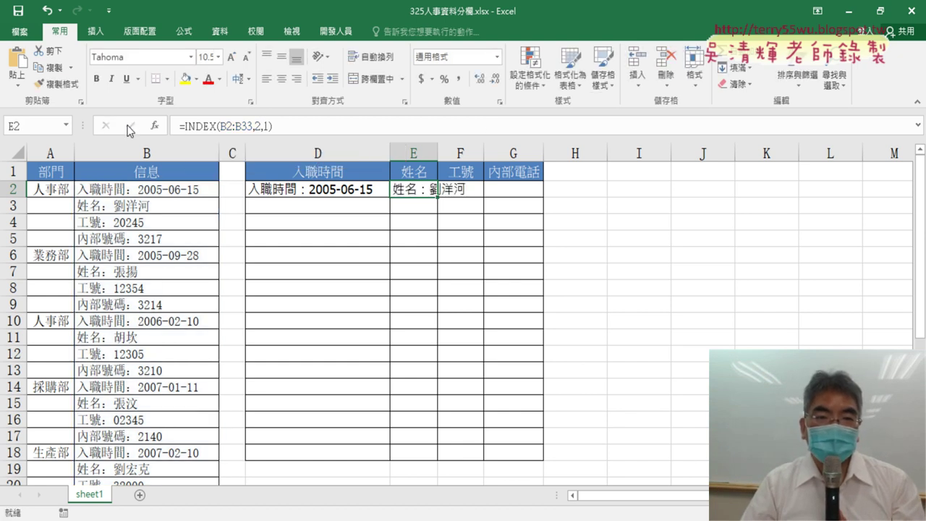
{"action": "double_click", "coordinate": [438, 150]}
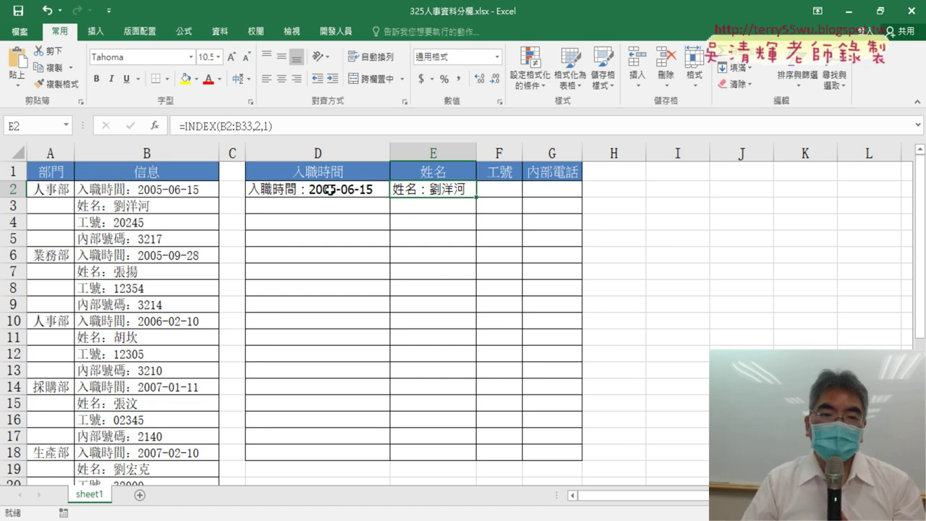
Step: Review D2's formula, keep it unchanged, and select D2:E2
{"action": "left_click", "coordinate": [329, 189]}
{"action": "left_click", "coordinate": [262, 127]}
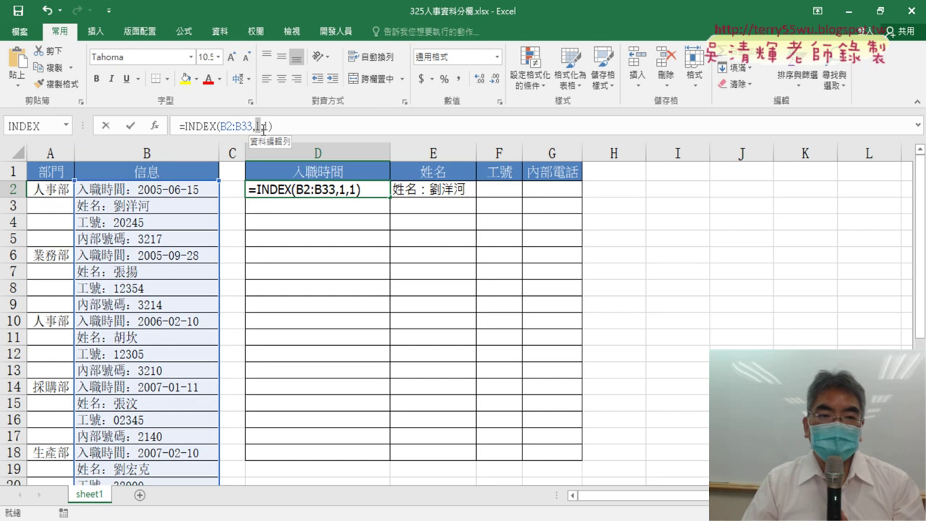
{"action": "left_click", "coordinate": [261, 127]}
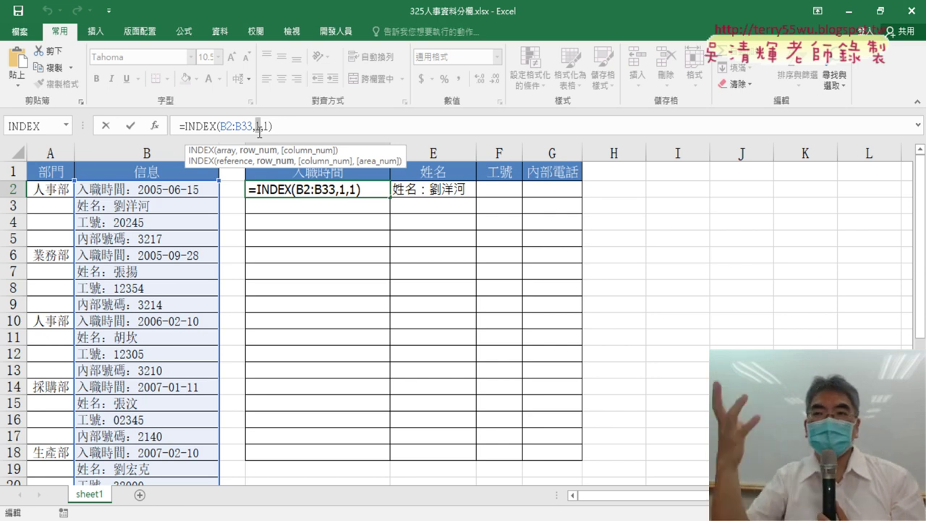
{"action": "key", "text": "ctrl+Return"}
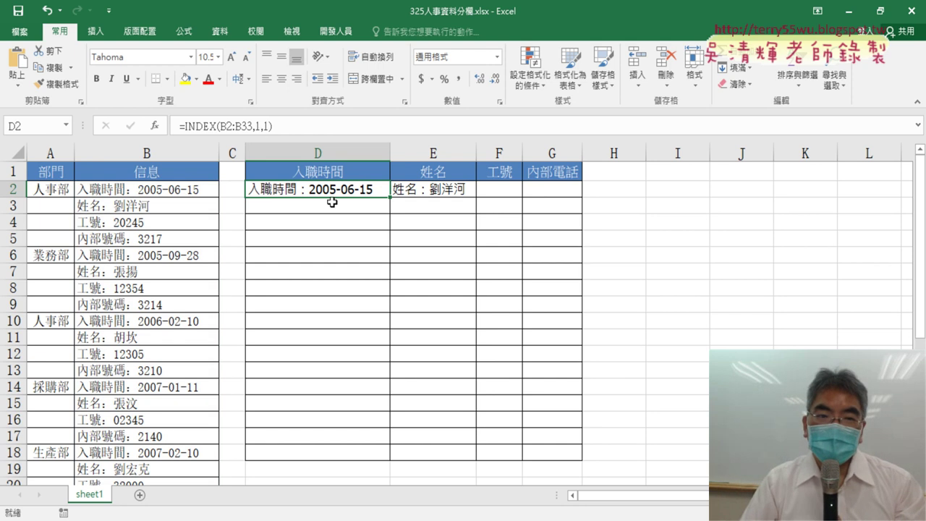
{"action": "left_click_drag", "start_coordinate": [370, 189], "coordinate": [444, 188]}
{"action": "key", "text": "Delete"}
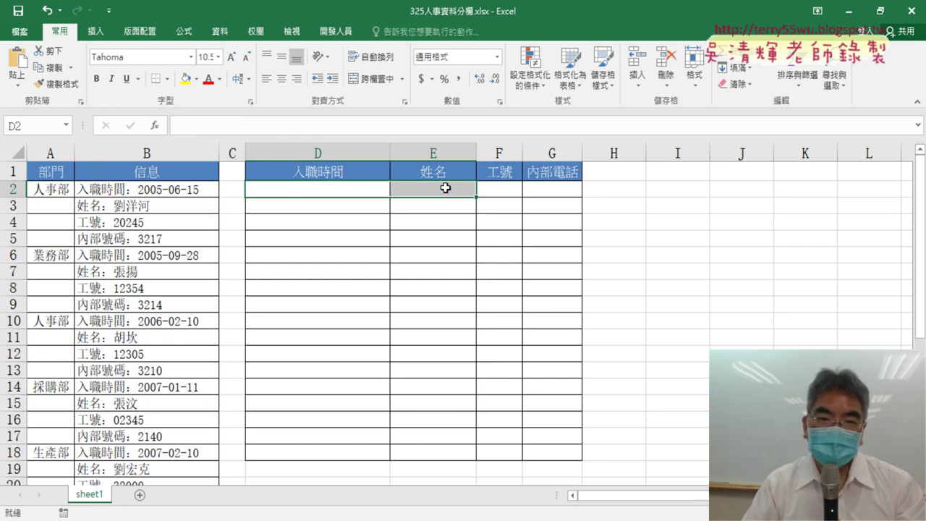
{"action": "left_click", "coordinate": [419, 186]}
{"action": "left_click", "coordinate": [497, 186]}
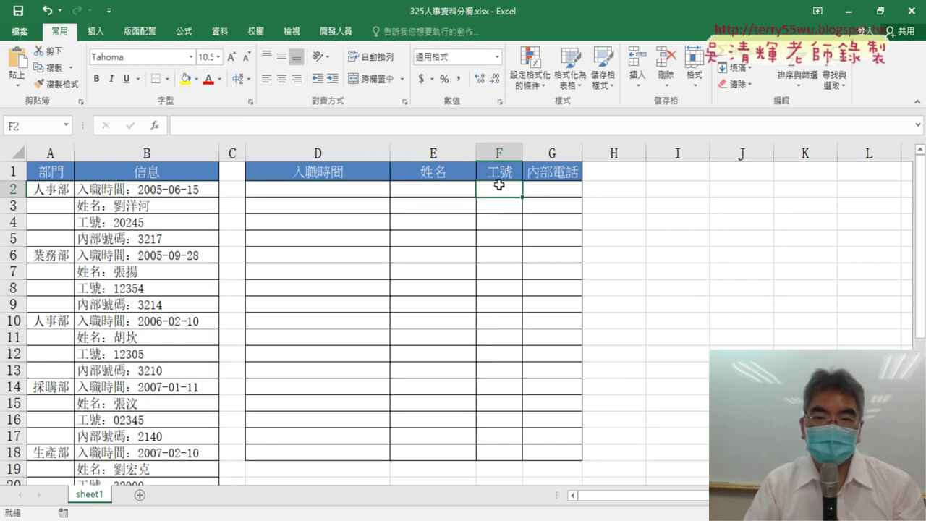
{"action": "left_click", "coordinate": [527, 184]}
{"action": "left_click", "coordinate": [334, 205]}
{"action": "left_click", "coordinate": [437, 203]}
{"action": "left_click", "coordinate": [499, 203]}
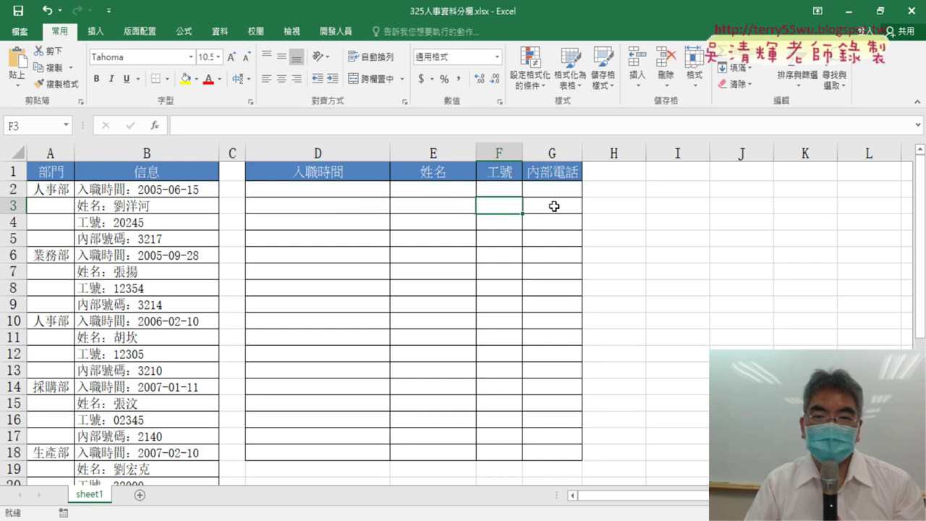
{"action": "left_click", "coordinate": [544, 209]}
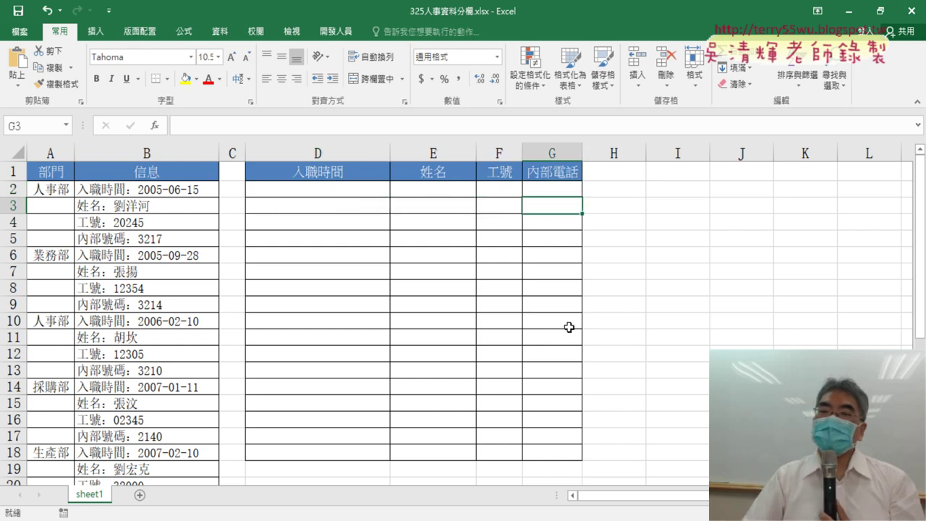
{"action": "left_click", "coordinate": [334, 186]}
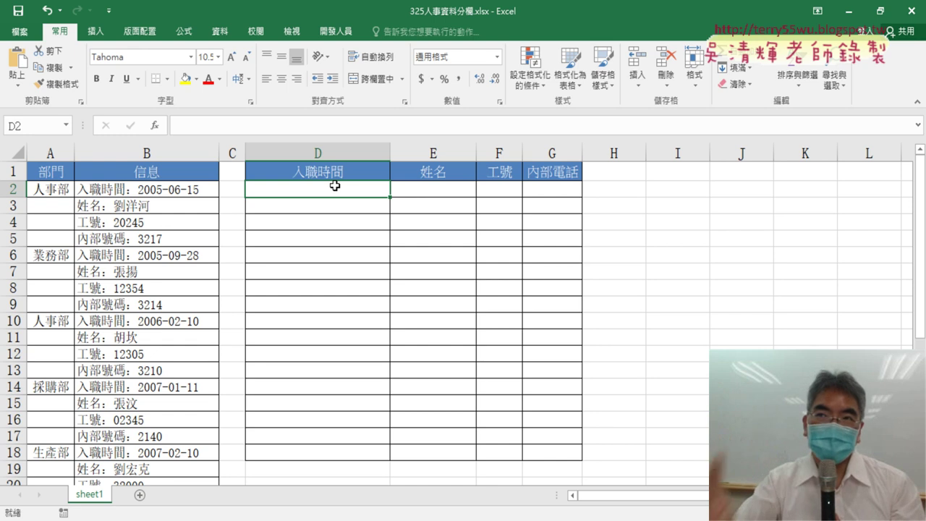
Step: Insert the COLUMN function in D2 and edit it to =COLUMN()-3
{"action": "left_click", "coordinate": [154, 126]}
{"action": "left_click", "coordinate": [514, 241]}
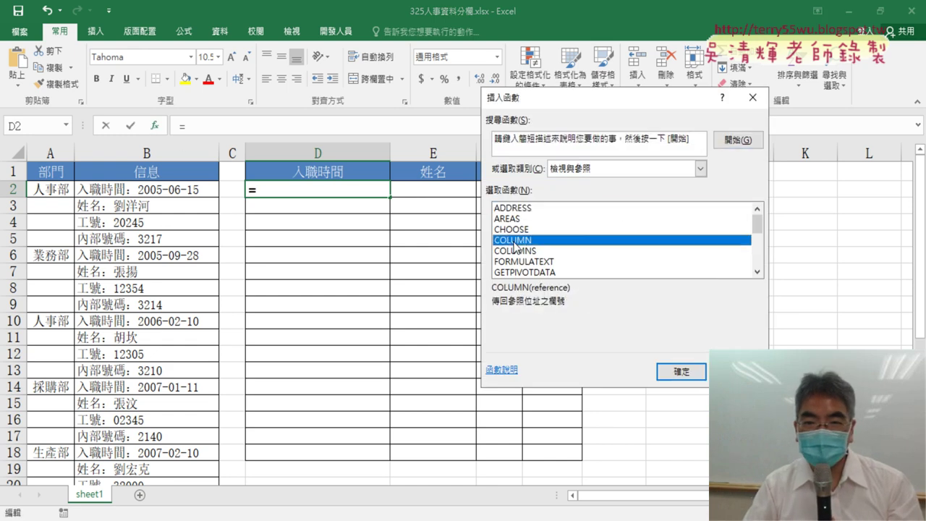
{"action": "left_click", "coordinate": [673, 371]}
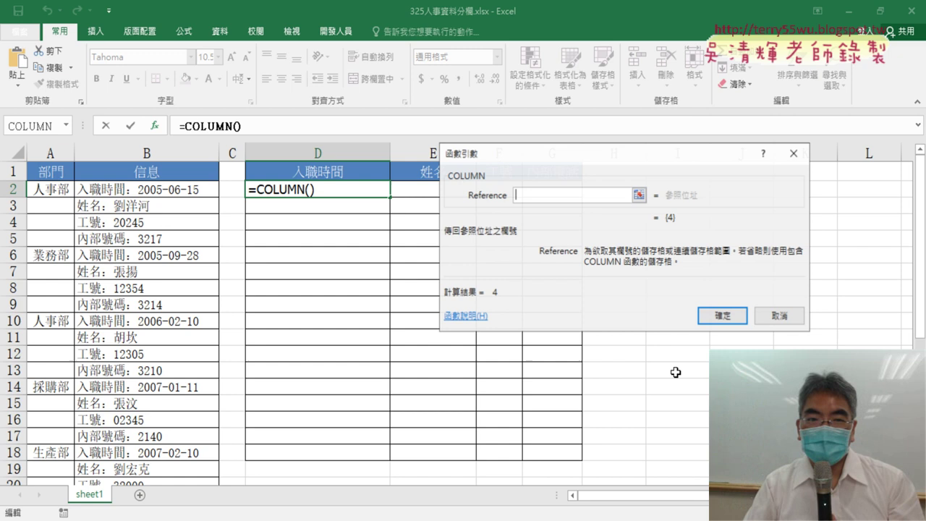
{"action": "left_click", "coordinate": [700, 315]}
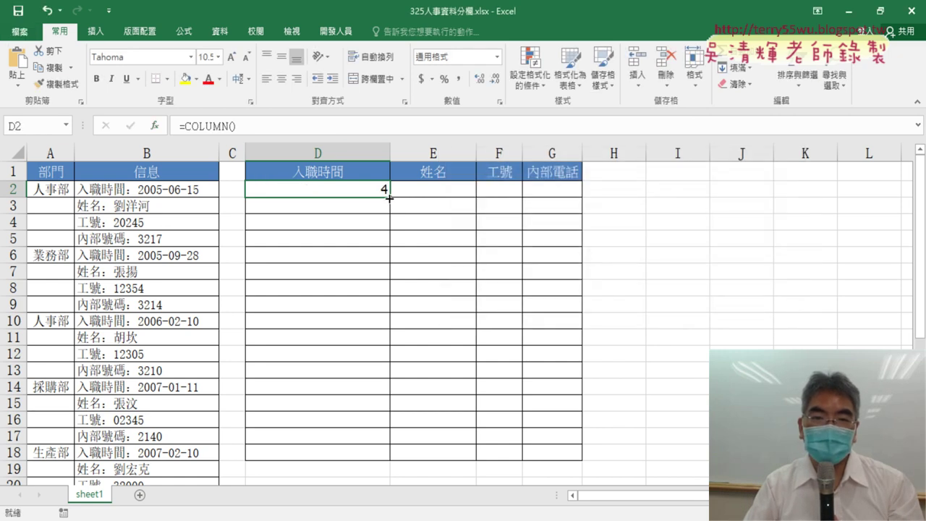
{"action": "left_click_drag", "start_coordinate": [390, 197], "coordinate": [576, 202]}
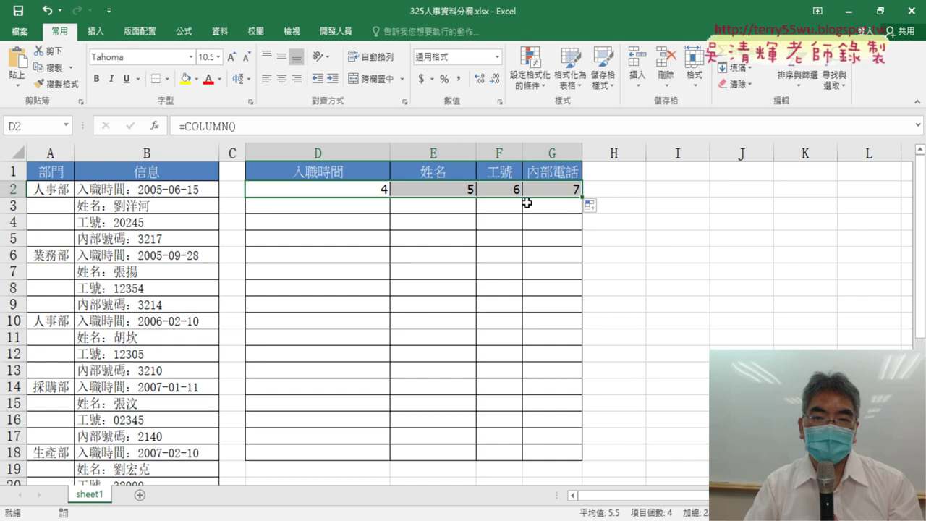
{"action": "left_click", "coordinate": [343, 189]}
{"action": "left_click", "coordinate": [267, 127]}
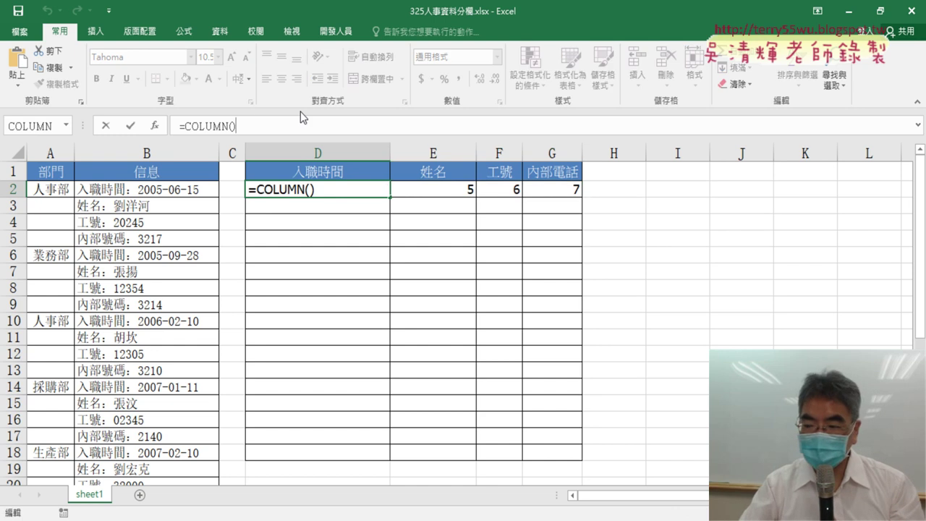
{"action": "type", "text": "-3"}
{"action": "key", "text": "Return"}
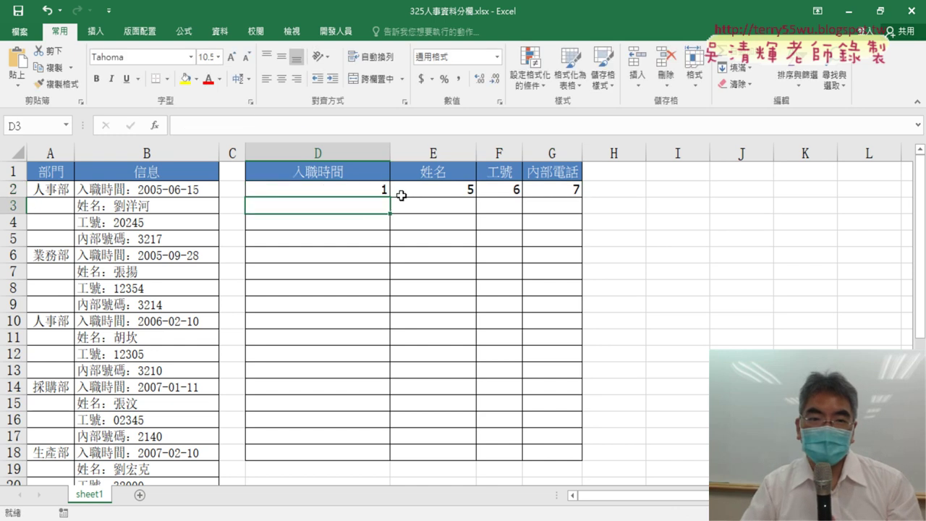
Step: Fill D2's =COLUMN()-3 formula across to G2 and down through D2:G9
{"action": "left_click", "coordinate": [367, 186]}
{"action": "mouse_move", "coordinate": [390, 197]}
{"action": "left_mouse_down"}
{"action": "mouse_move", "coordinate": [582, 197]}
{"action": "mouse_move", "coordinate": [580, 313]}
{"action": "left_mouse_up"}
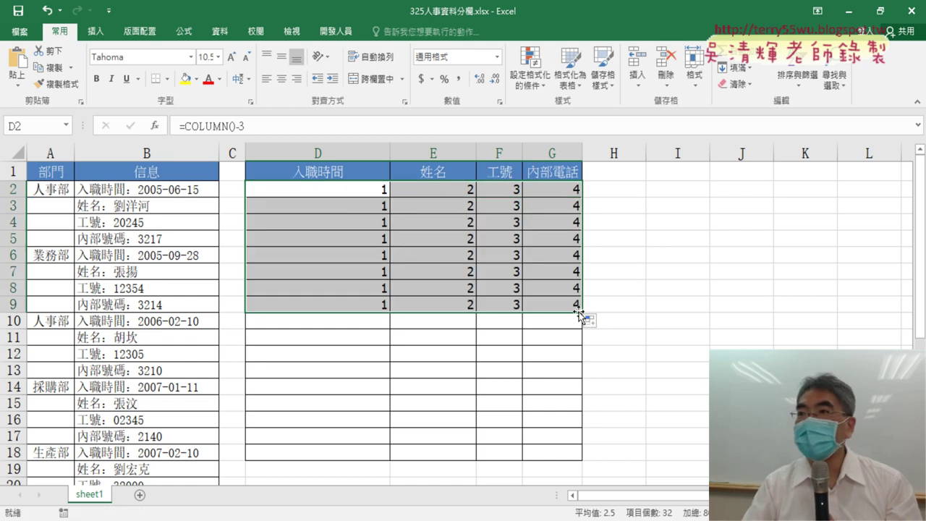
{"action": "left_click", "coordinate": [338, 186]}
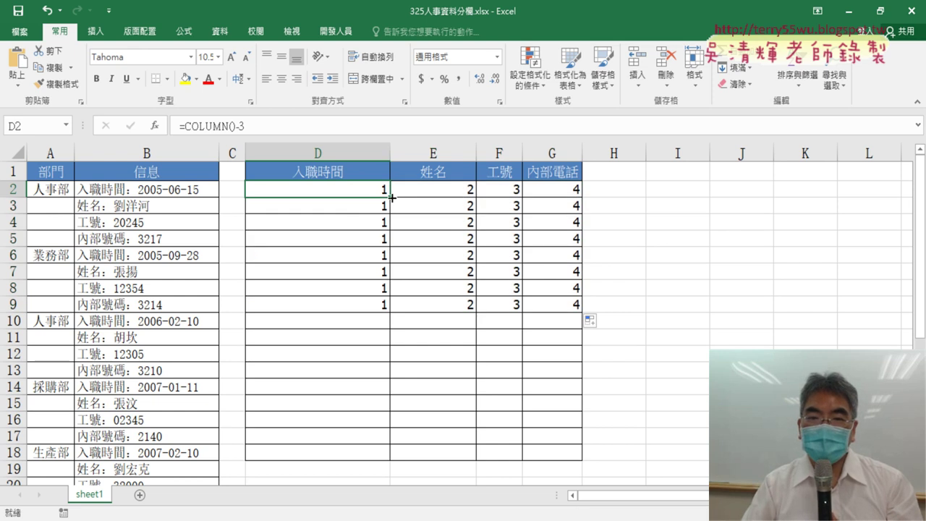
{"action": "left_click_drag", "start_coordinate": [391, 197], "coordinate": [576, 197]}
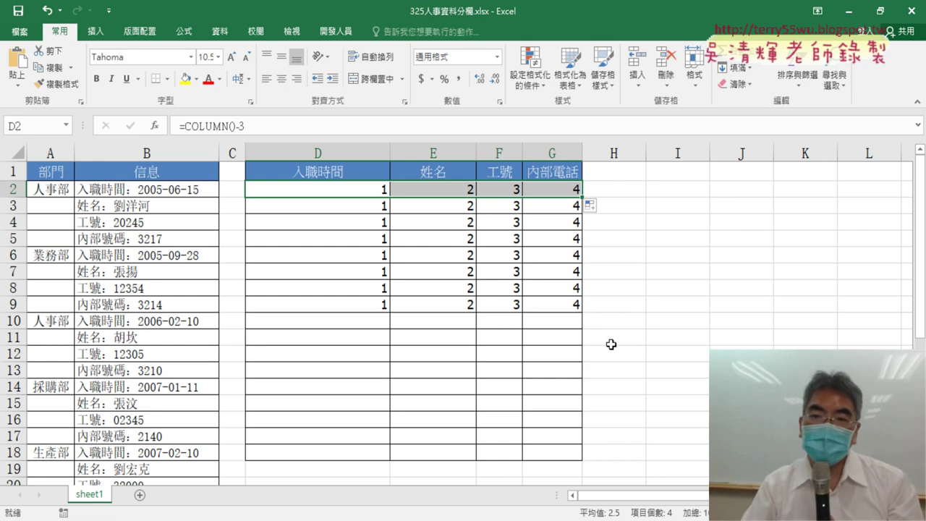
{"action": "left_click", "coordinate": [642, 189]}
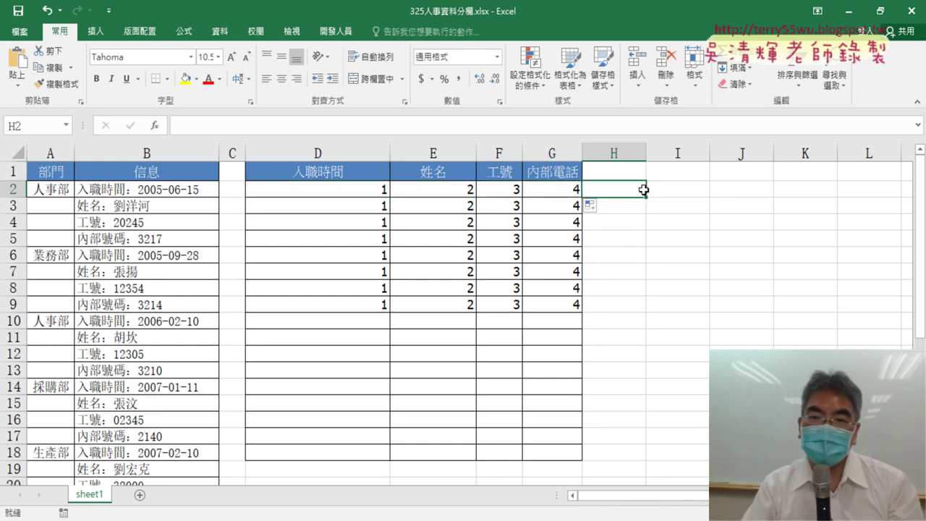
Step: Enter =ROW()-2 in H2 and fill it down to H9, giving 0 through 7
{"action": "left_click", "coordinate": [154, 125]}
{"action": "left_click_drag", "start_coordinate": [761, 223], "coordinate": [760, 251]}
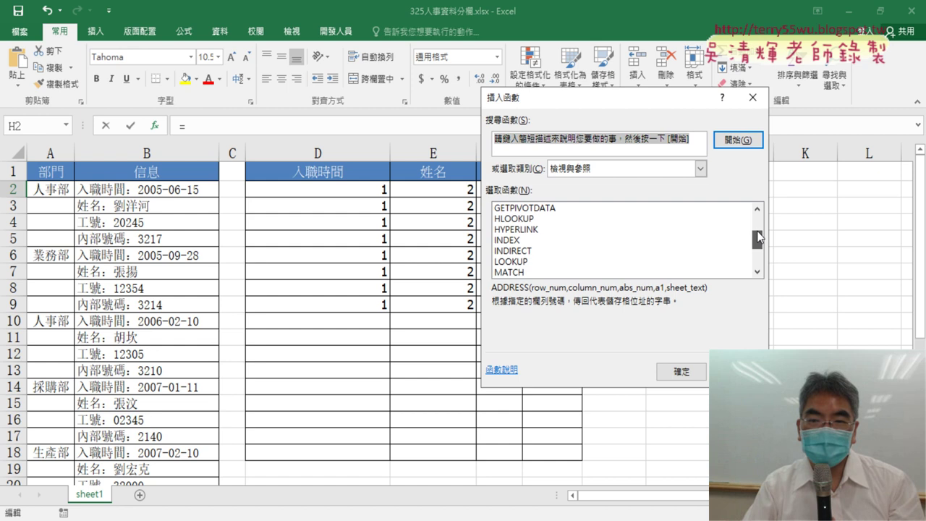
{"action": "double_click", "coordinate": [549, 250]}
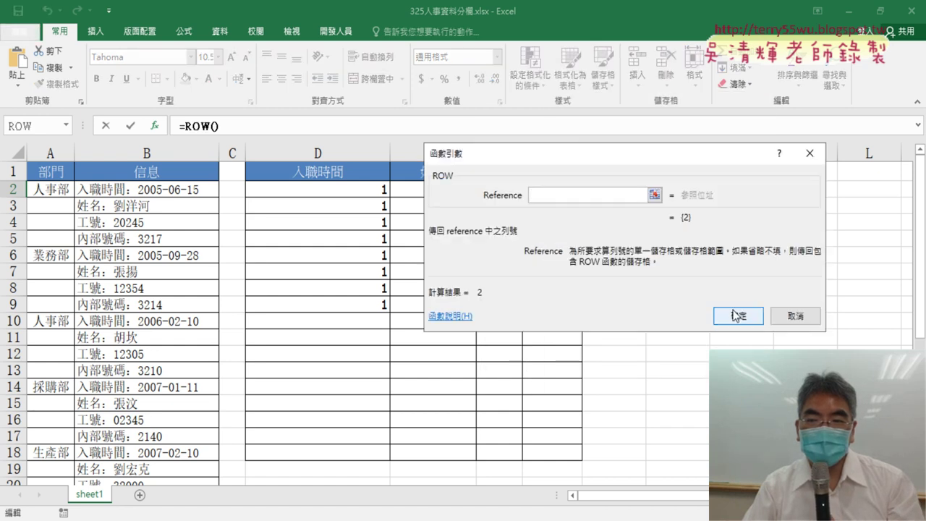
{"action": "left_click", "coordinate": [728, 311]}
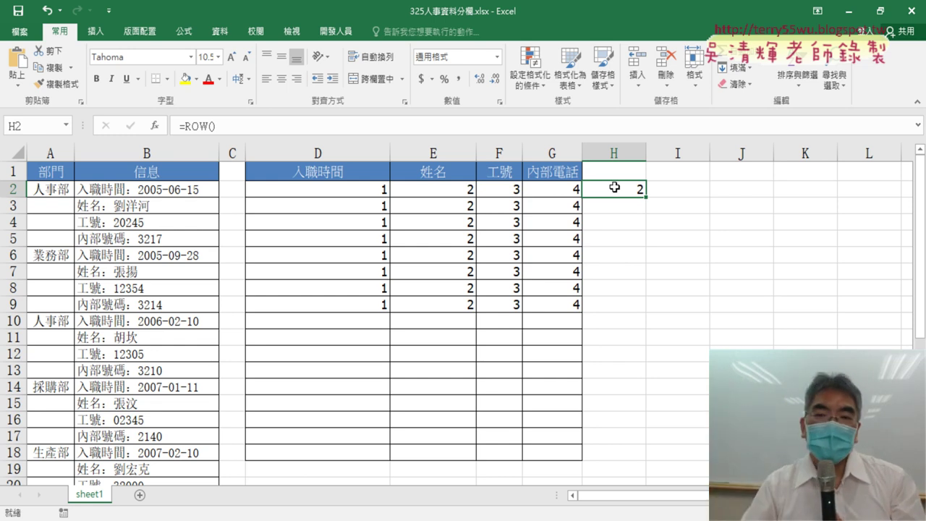
{"action": "left_click", "coordinate": [253, 129]}
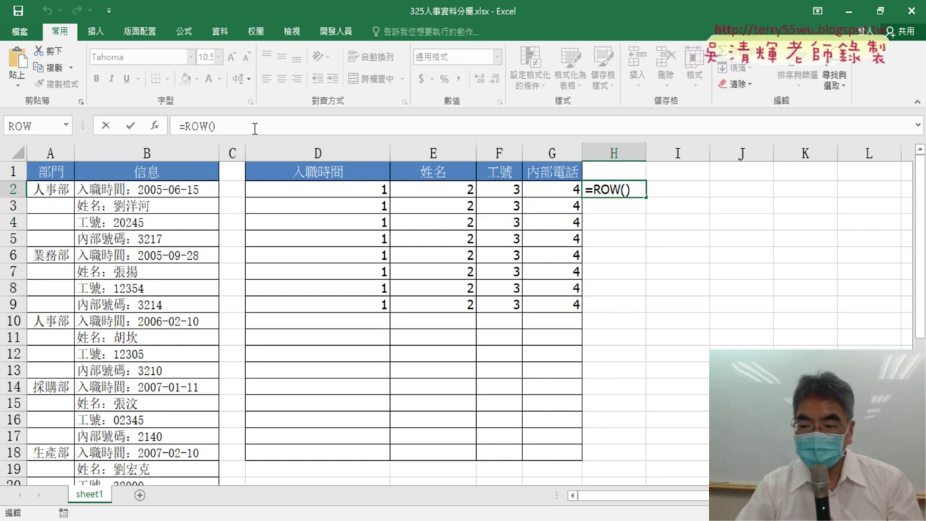
{"action": "type", "text": "-2"}
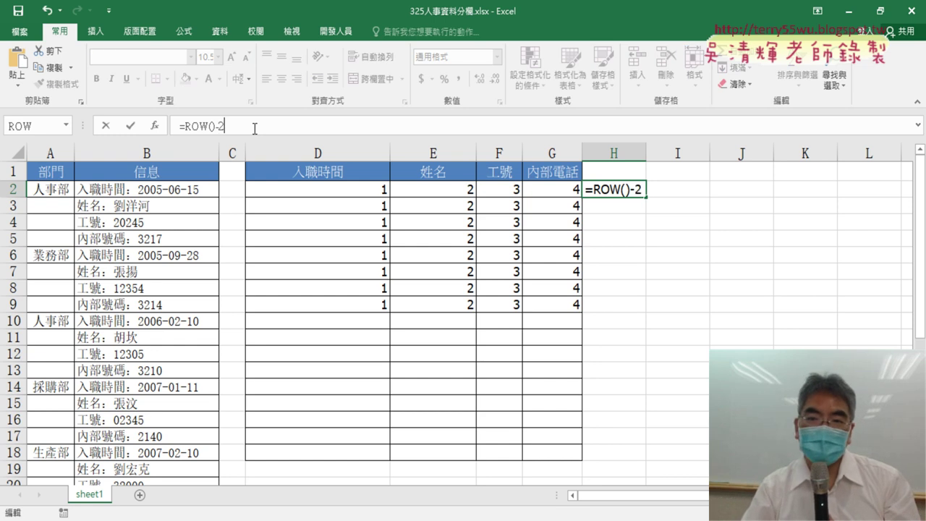
{"action": "left_click", "coordinate": [127, 120]}
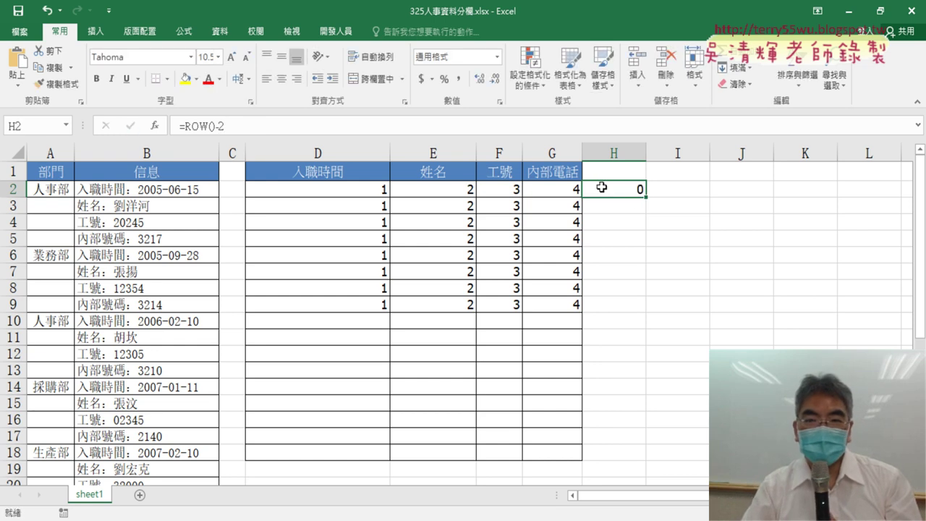
{"action": "left_click_drag", "start_coordinate": [644, 196], "coordinate": [644, 307]}
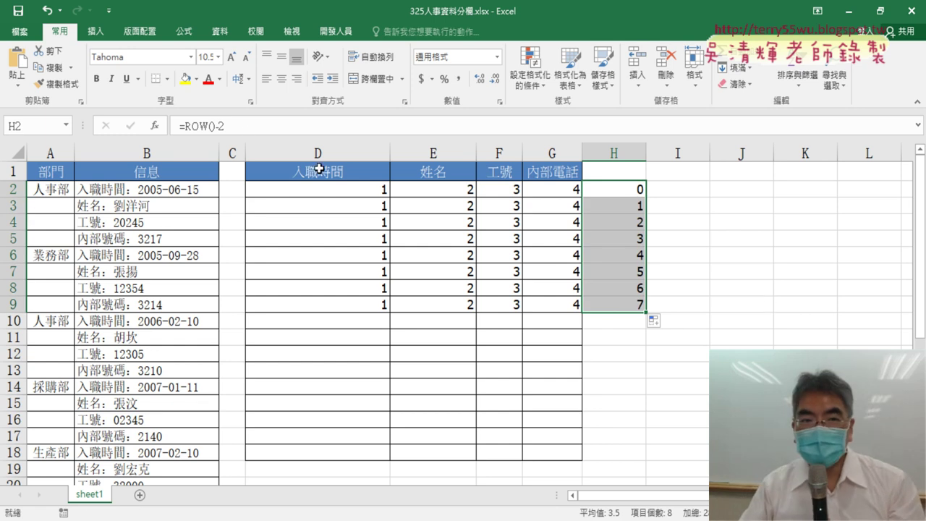
Step: Change the H2 helper formula to =(ROW()-2)*4
{"action": "left_click", "coordinate": [196, 127]}
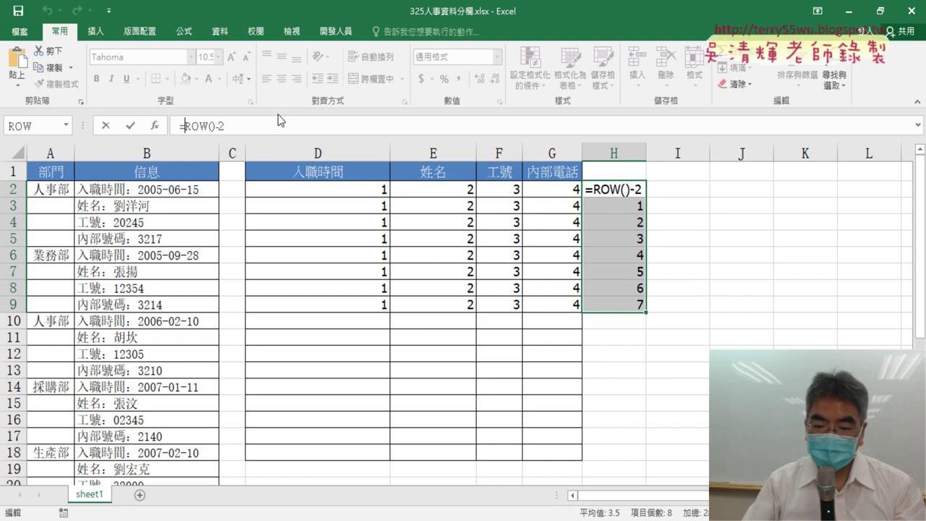
{"action": "type", "text": "("}
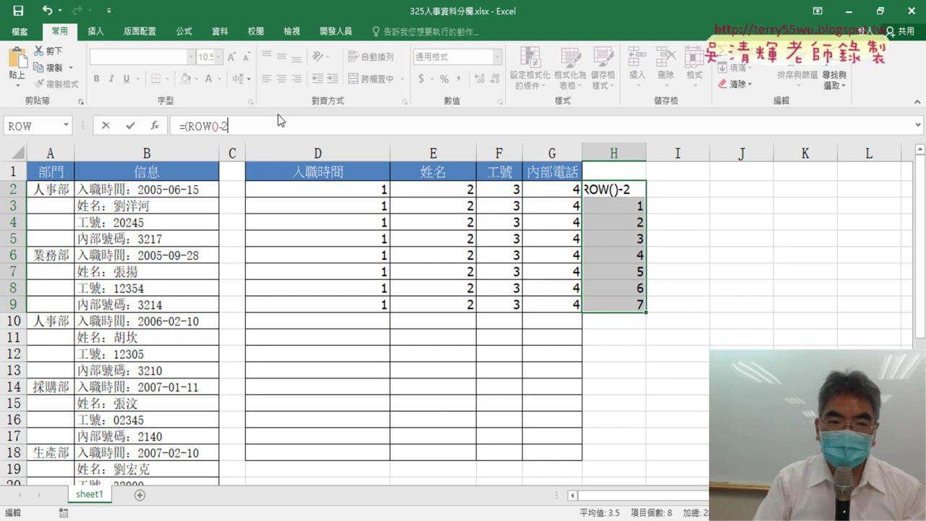
{"action": "type", "text": ")-2)"}
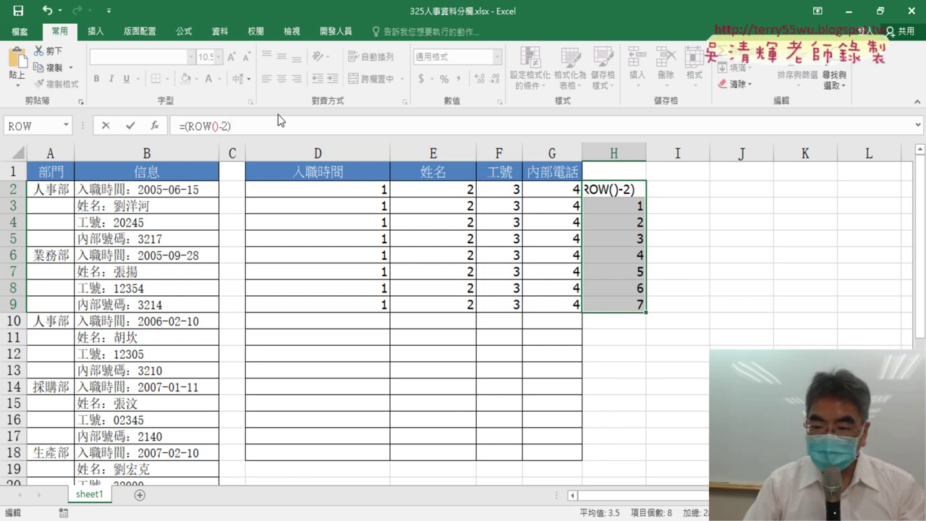
{"action": "type", "text": "*4"}
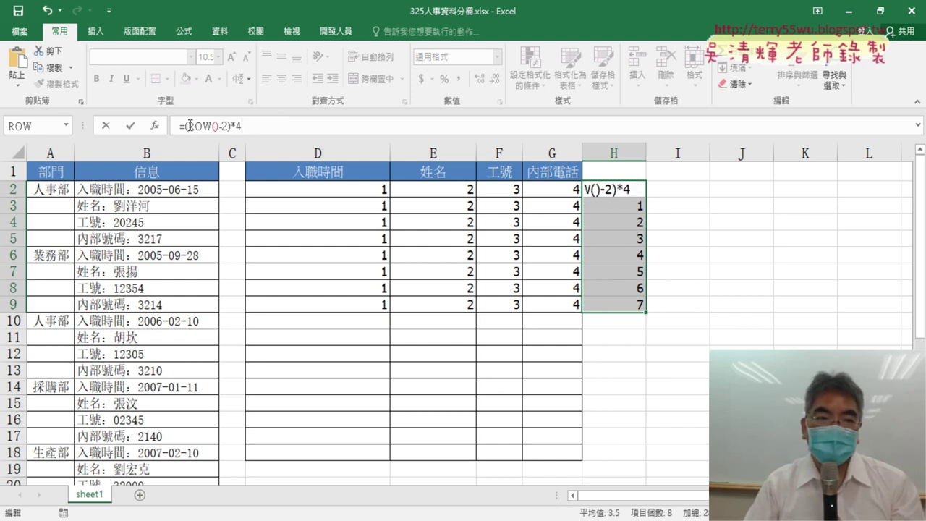
{"action": "left_click", "coordinate": [130, 127]}
Step: Fill =(ROW()-2)*4 down H2:H9 for 0, 4, 8 up to 28, then check H3, H4 and H2
{"action": "left_click", "coordinate": [641, 189]}
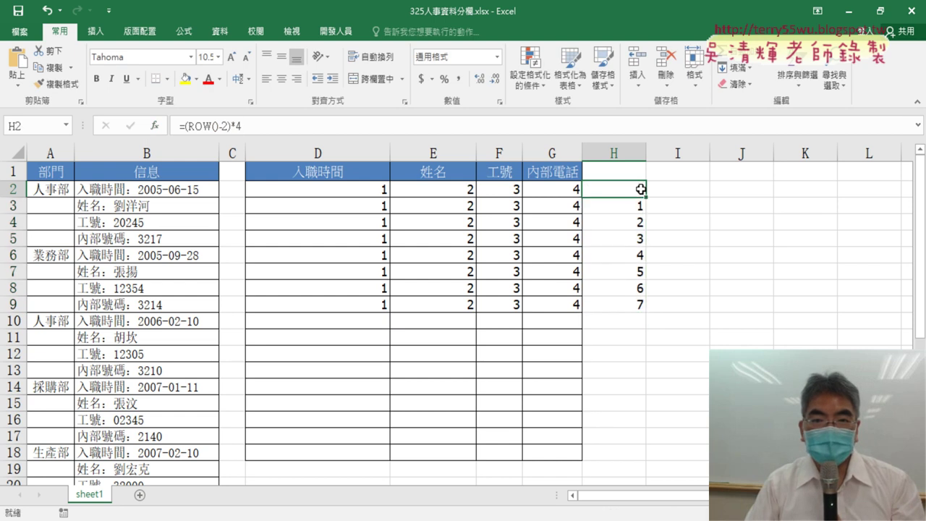
{"action": "left_click_drag", "start_coordinate": [645, 197], "coordinate": [645, 309]}
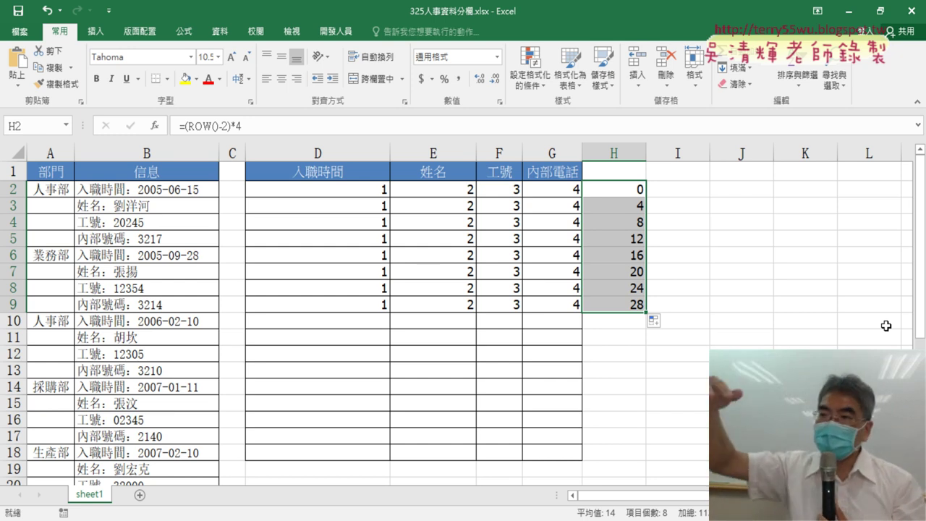
{"action": "left_click", "coordinate": [637, 207]}
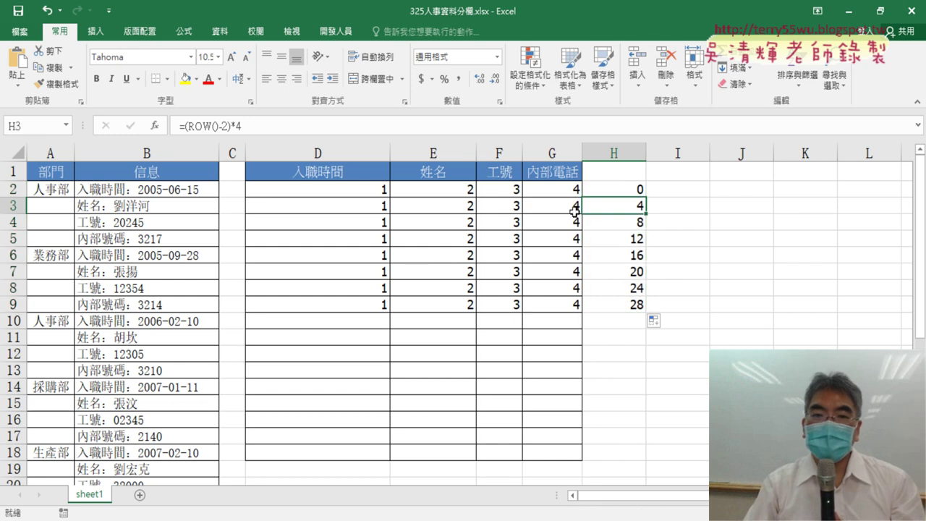
{"action": "left_click", "coordinate": [640, 225]}
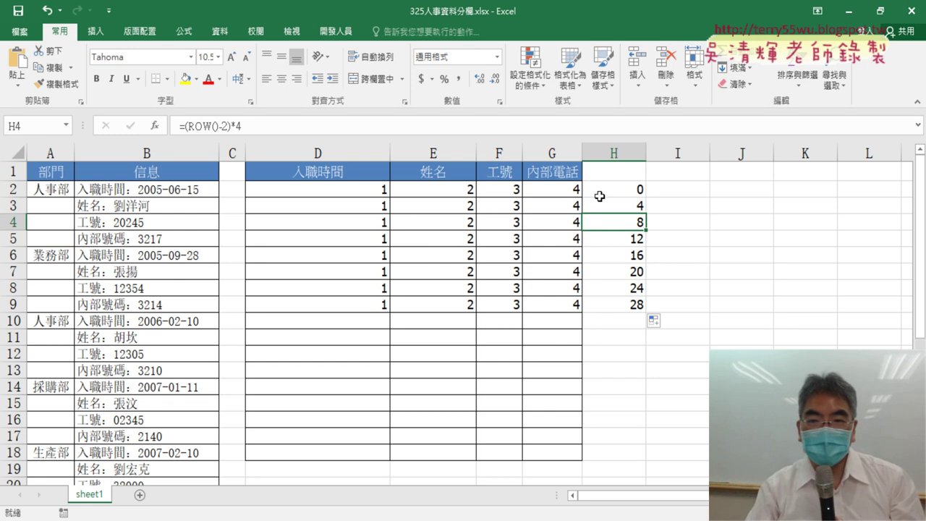
{"action": "left_click", "coordinate": [629, 189]}
Step: Copy (ROW()-2)*4 from H2 and append it to D2's formula, making =COLUMN()-3+(ROW()-2)*4
{"action": "left_click_drag", "start_coordinate": [241, 127], "coordinate": [171, 126]}
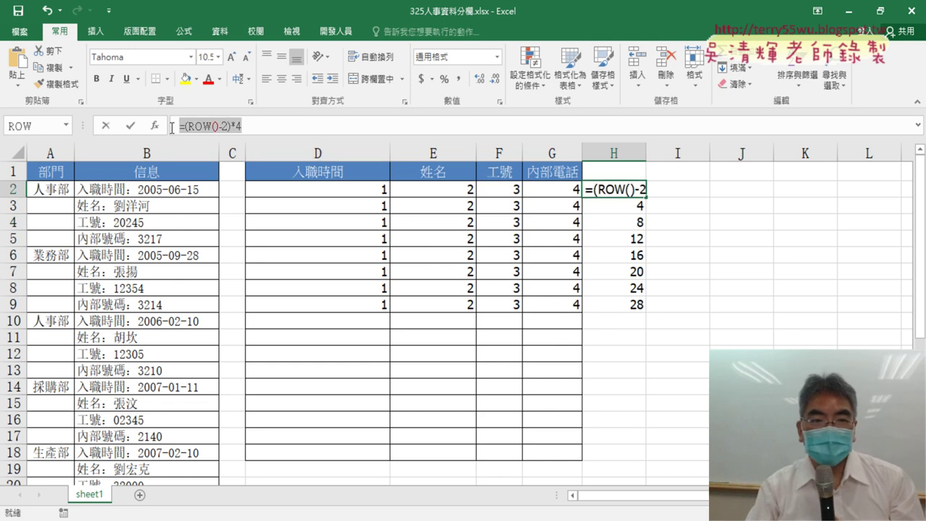
{"action": "right_click", "coordinate": [183, 130]}
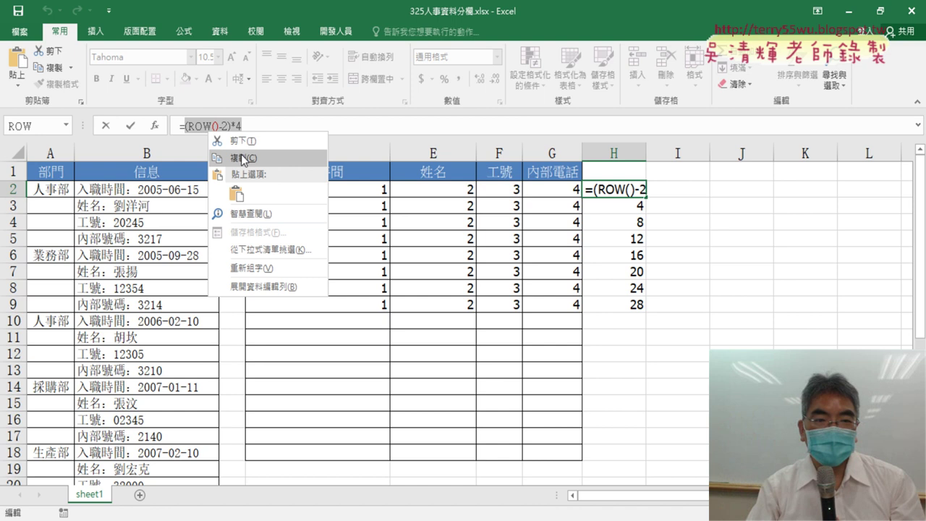
{"action": "left_click", "coordinate": [239, 156]}
{"action": "left_click", "coordinate": [120, 128]}
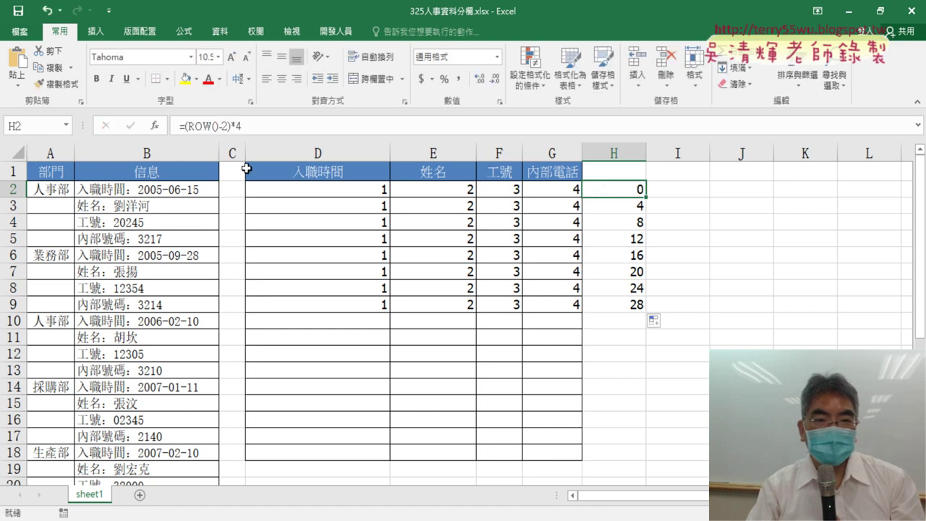
{"action": "left_click", "coordinate": [324, 182]}
{"action": "left_click", "coordinate": [285, 126]}
{"action": "type", "text": "+"}
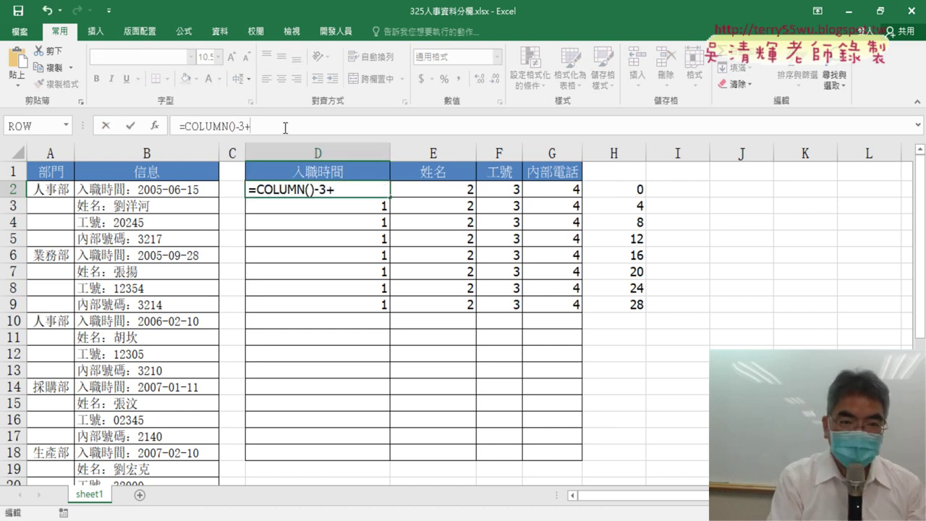
{"action": "type", "text": "(ROW()-2)*4"}
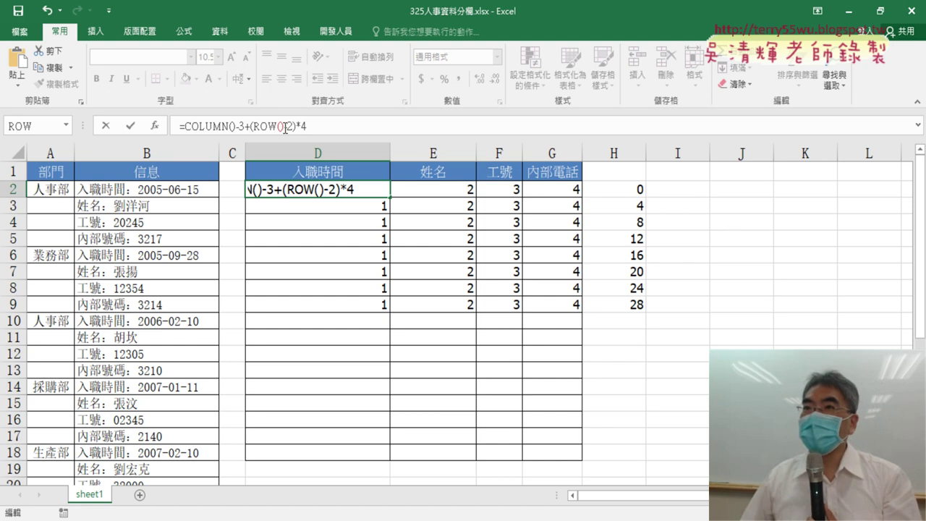
{"action": "left_click", "coordinate": [132, 127]}
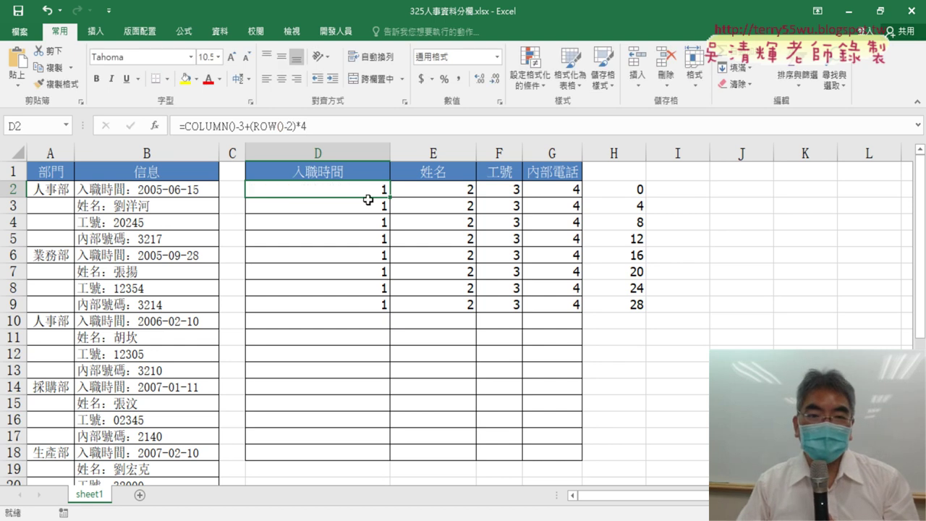
Step: Fill the combined formula through D2:G9 for 1 to 32, and clear helper values H2:H9
{"action": "mouse_move", "coordinate": [391, 199]}
{"action": "left_mouse_down"}
{"action": "mouse_move", "coordinate": [582, 197]}
{"action": "mouse_move", "coordinate": [574, 305]}
{"action": "left_mouse_up"}
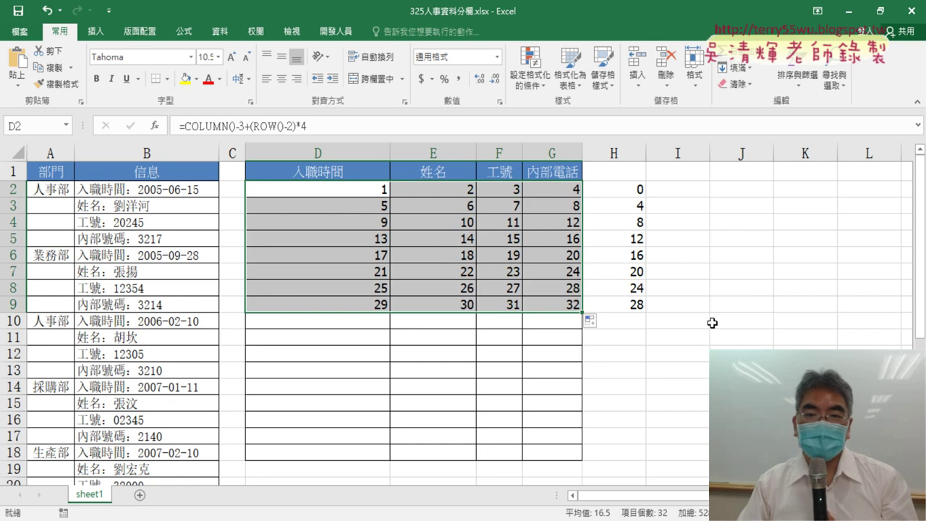
{"action": "left_click_drag", "start_coordinate": [635, 189], "coordinate": [638, 303]}
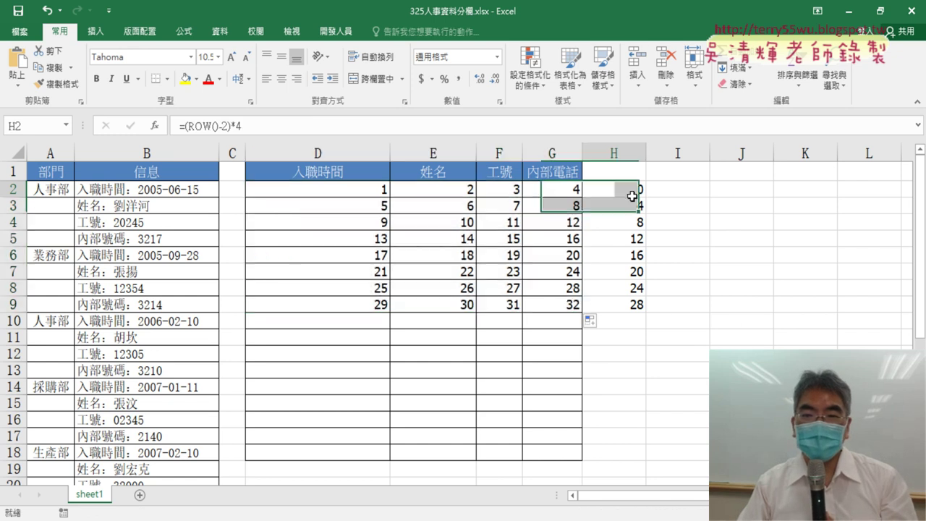
{"action": "key", "text": "Delete"}
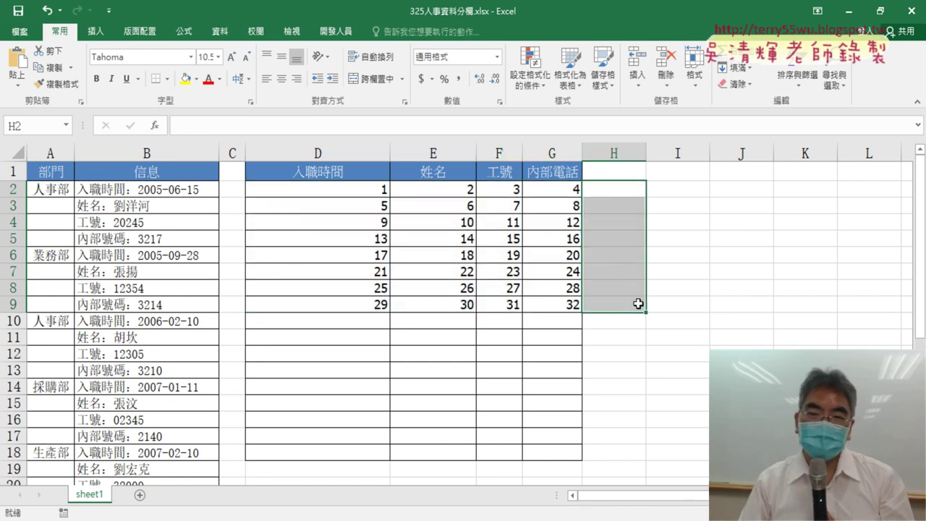
{"action": "left_click", "coordinate": [351, 191]}
{"action": "left_click_drag", "start_coordinate": [319, 129], "coordinate": [180, 124]}
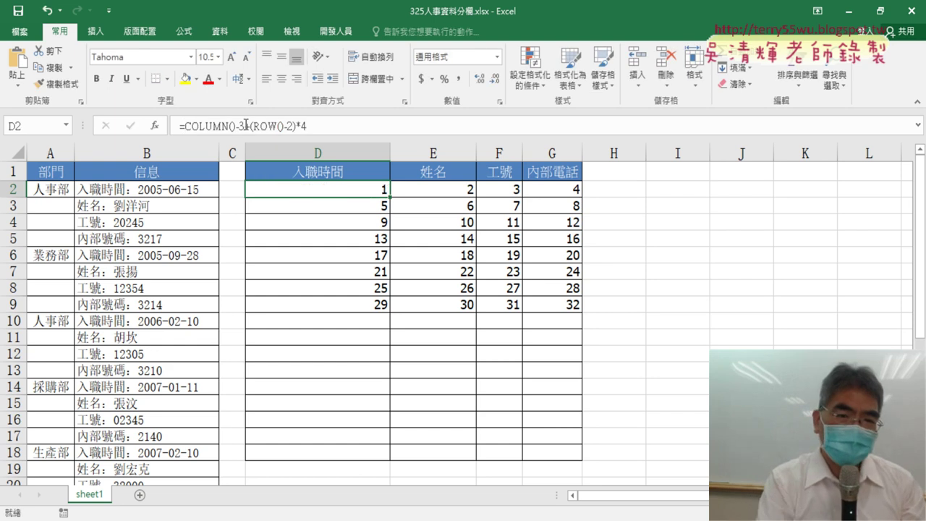
{"action": "key", "text": "Escape"}
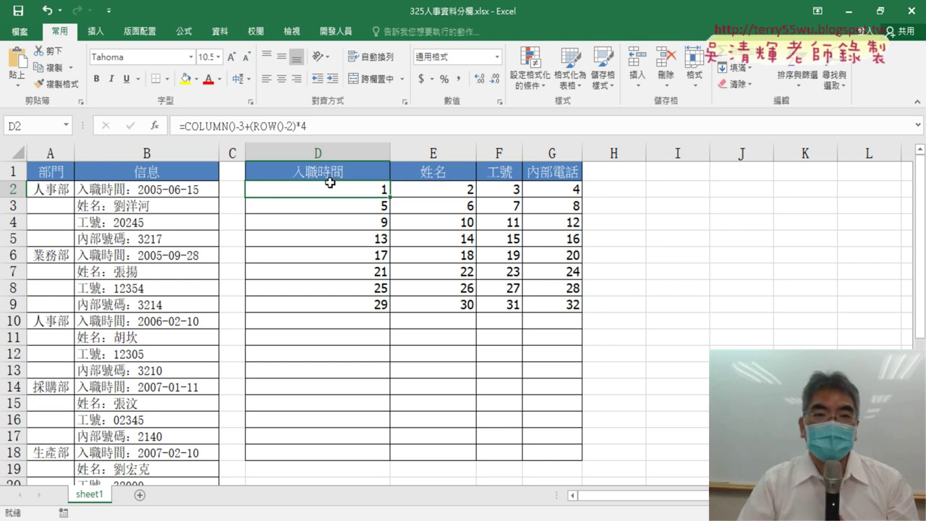
{"action": "left_click_drag", "start_coordinate": [334, 191], "coordinate": [565, 308]}
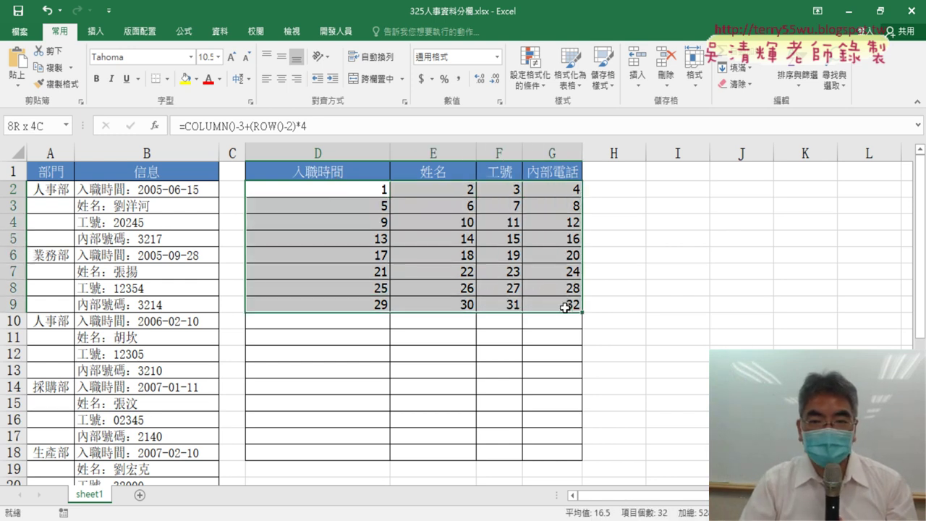